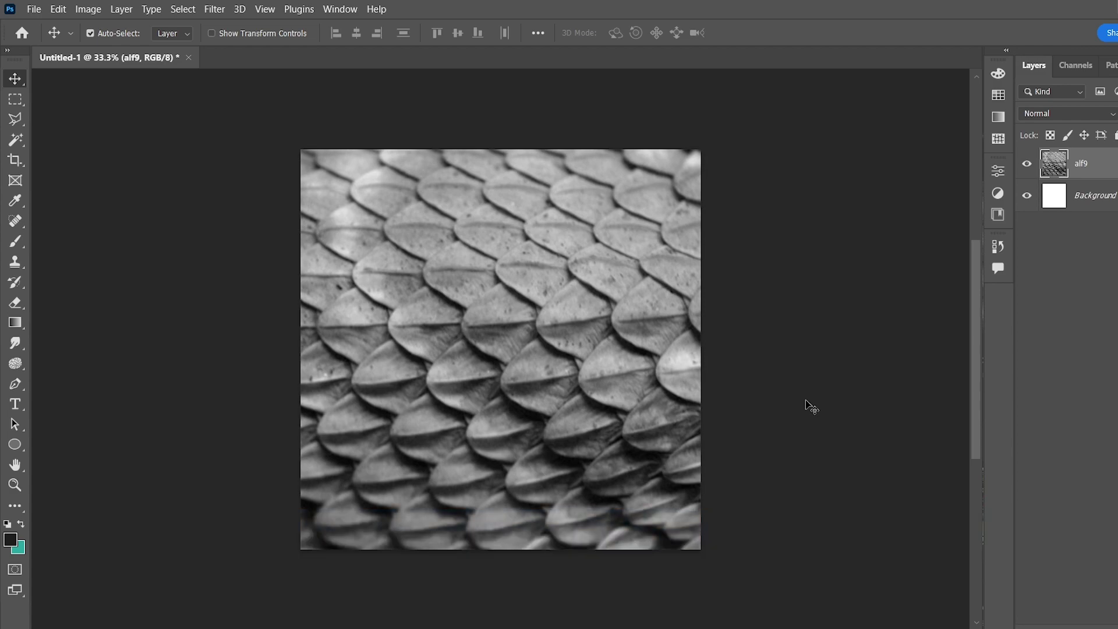
- Apply a High Pass filter with a 29.1-pixel radius to the alf9 scale texture layer
{"action": "left_click", "coordinate": [214, 9]}
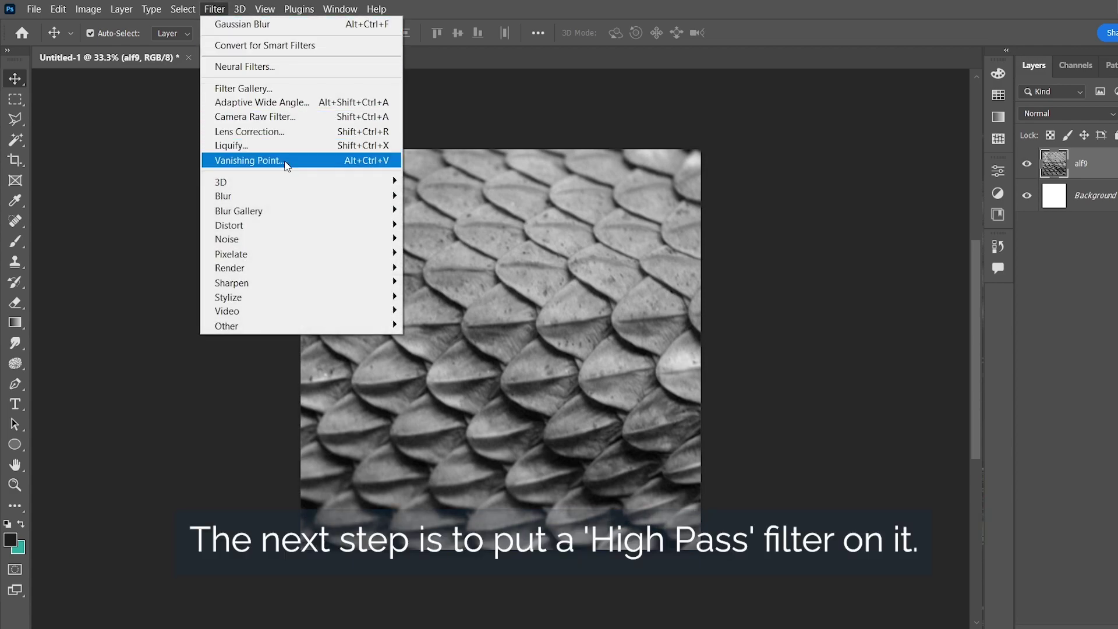
{"action": "mouse_move", "coordinate": [404, 334]}
{"action": "left_click", "coordinate": [437, 339]}
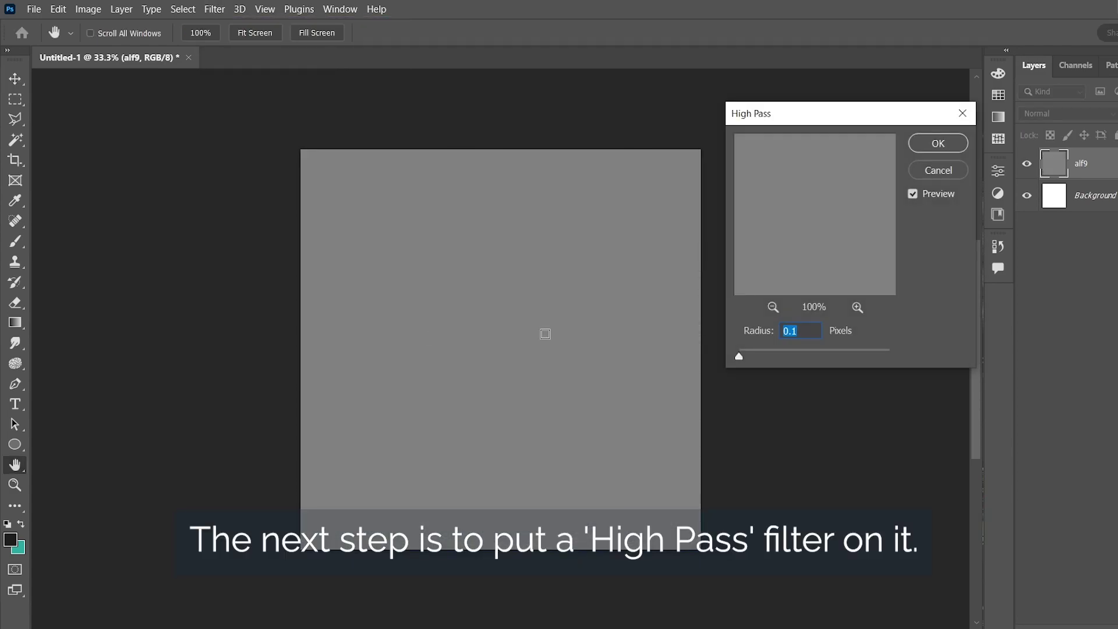
{"action": "left_click_drag", "start_coordinate": [740, 357], "coordinate": [809, 354]}
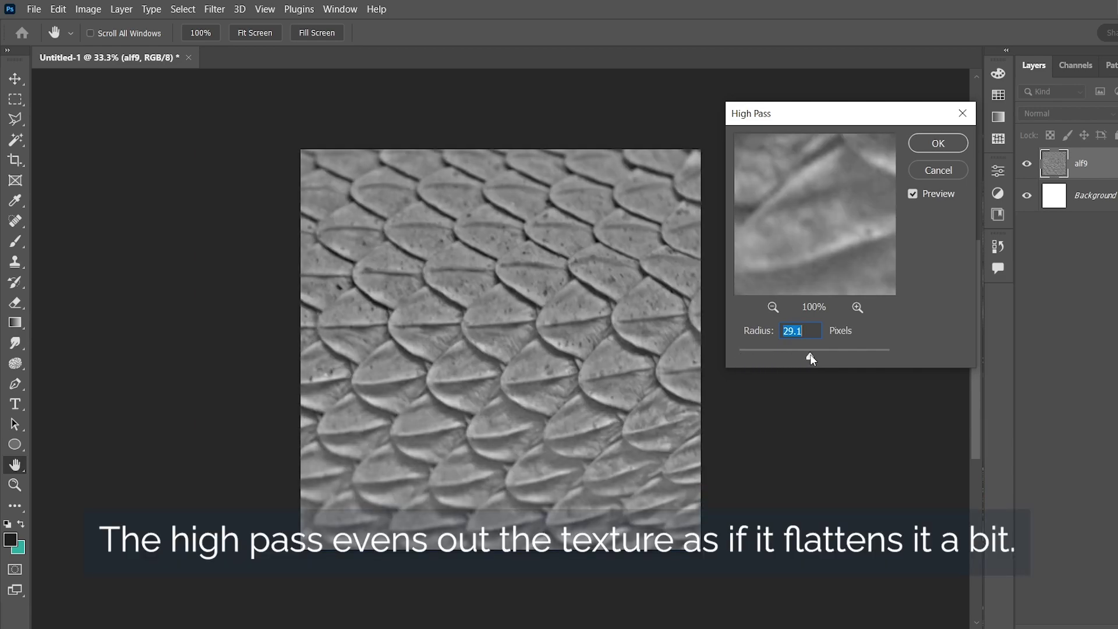
{"action": "left_click", "coordinate": [939, 143]}
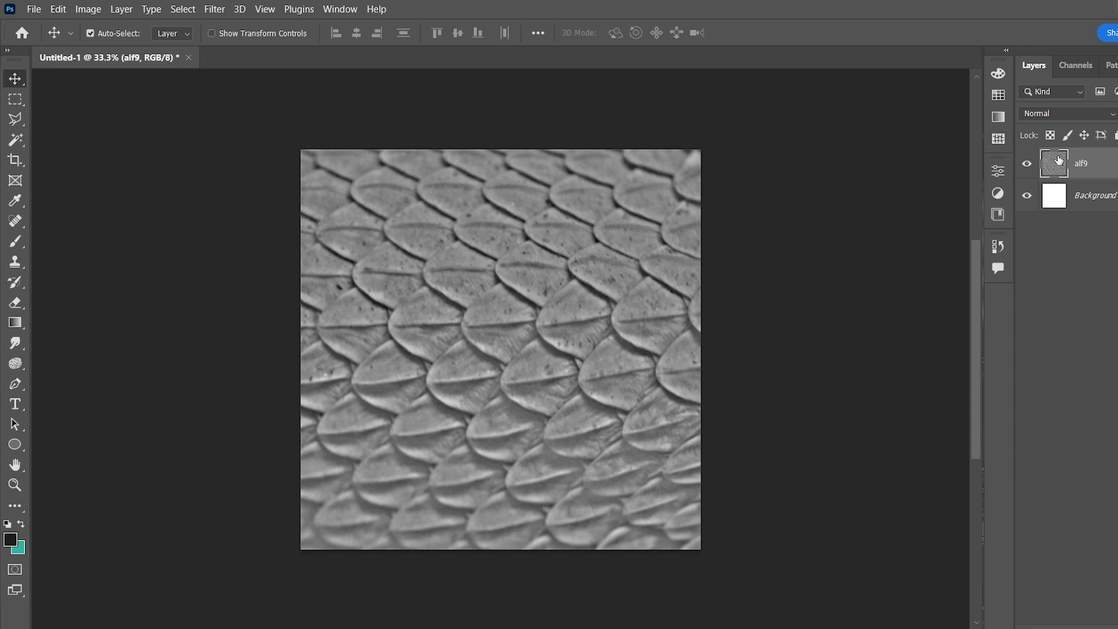
- Duplicate the filtered alf9 layer, keeping the default name for the copy
{"action": "right_click", "coordinate": [1084, 169]}
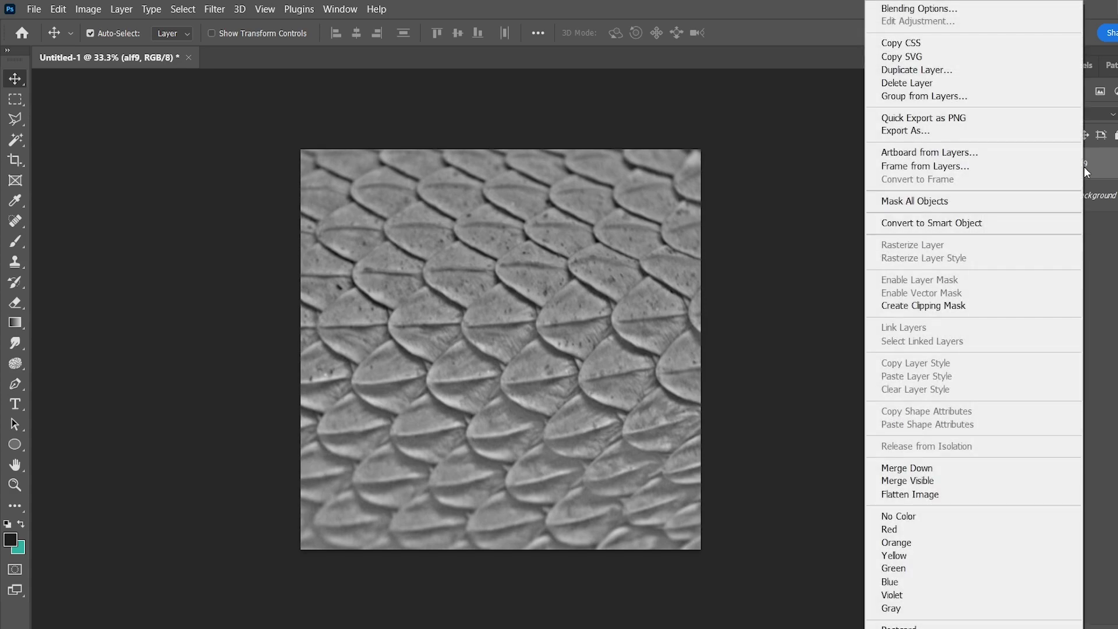
{"action": "left_click", "coordinate": [909, 70]}
{"action": "left_click", "coordinate": [769, 227]}
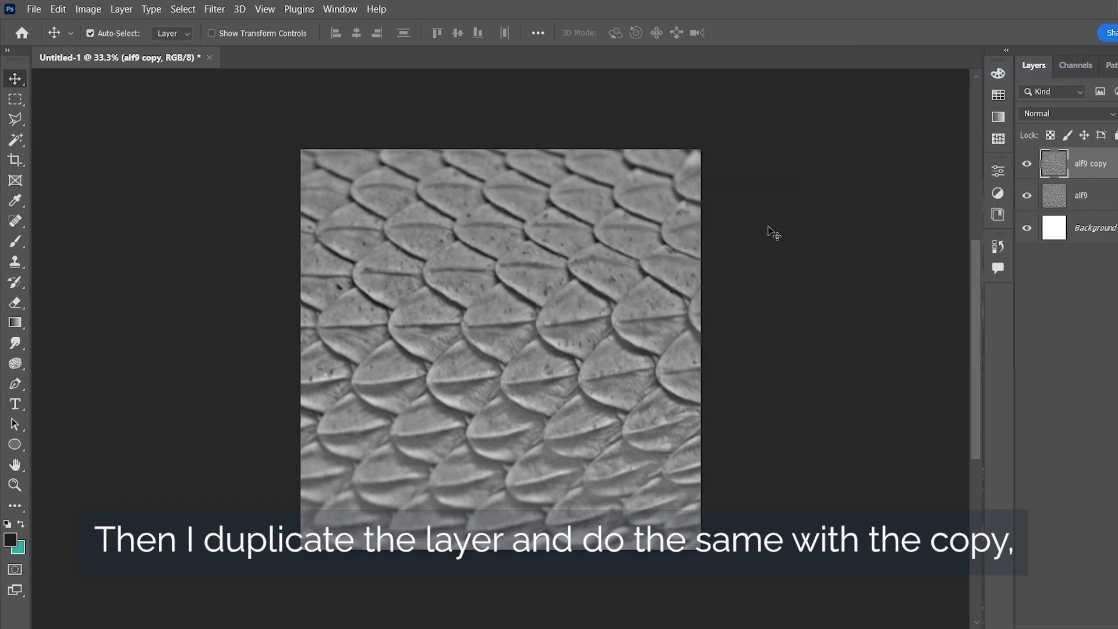
- Apply a High Pass filter with a 7.2-pixel radius to the alf9 copy layer
{"action": "left_click", "coordinate": [215, 8]}
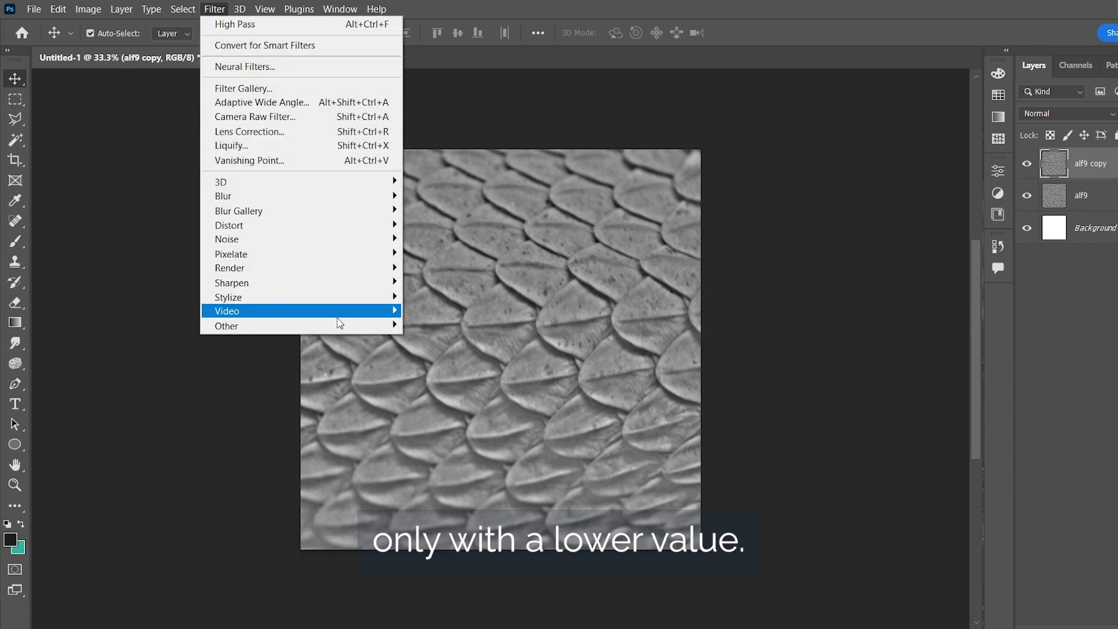
{"action": "mouse_move", "coordinate": [339, 326]}
{"action": "left_click", "coordinate": [454, 341]}
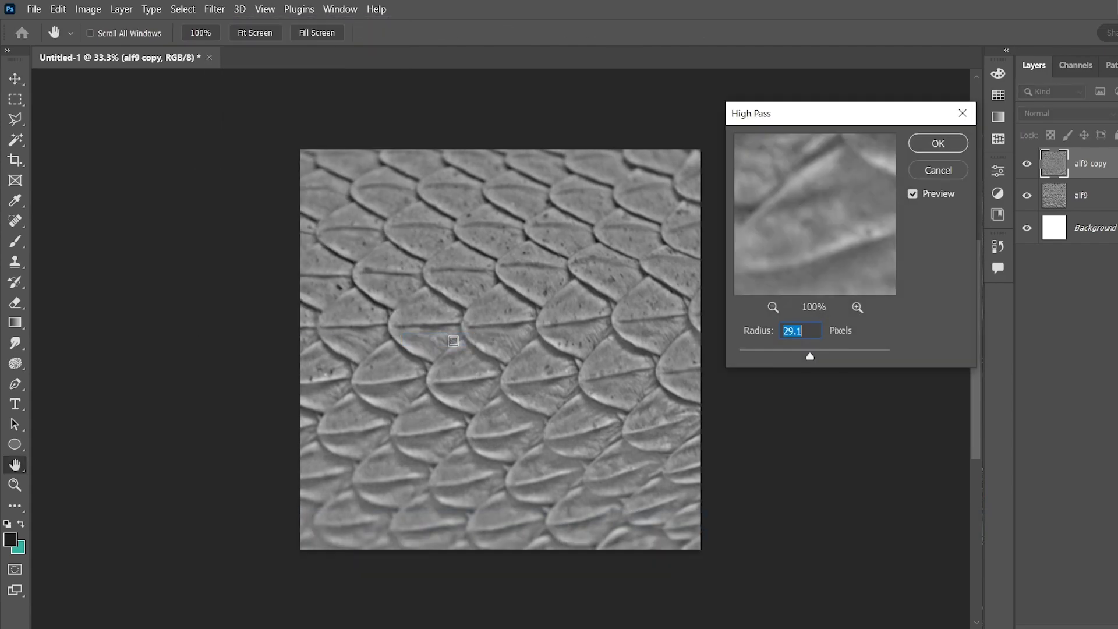
{"action": "left_click_drag", "start_coordinate": [791, 349], "coordinate": [790, 349]}
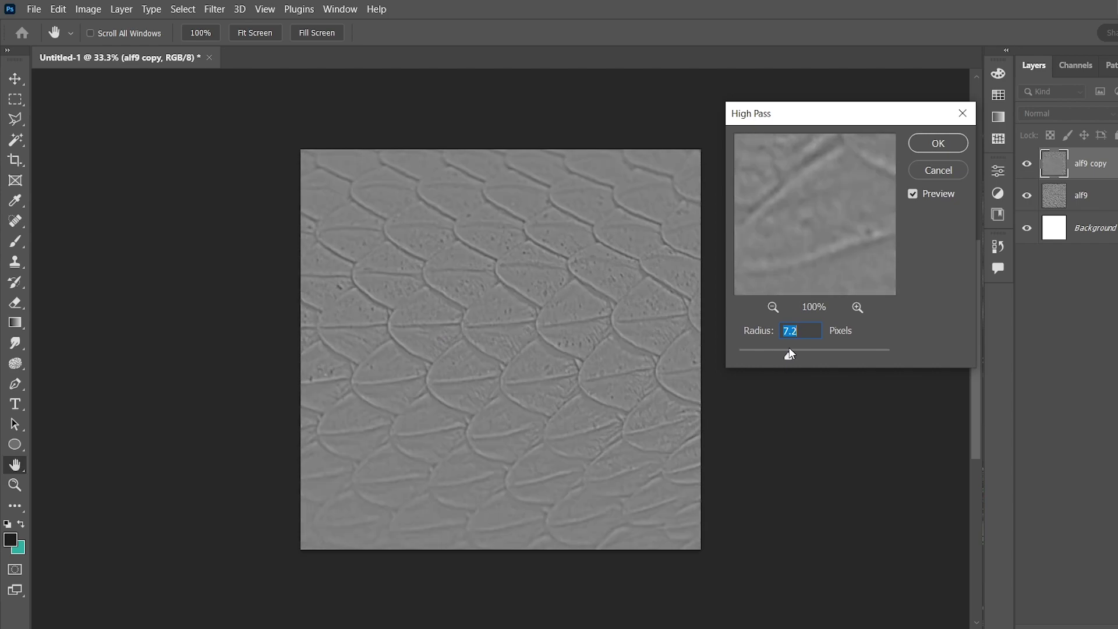
{"action": "left_click", "coordinate": [926, 144]}
- Duplicate the original alf9 layer again and move the new copy to the top of the layer stack
{"action": "left_click", "coordinate": [1096, 204]}
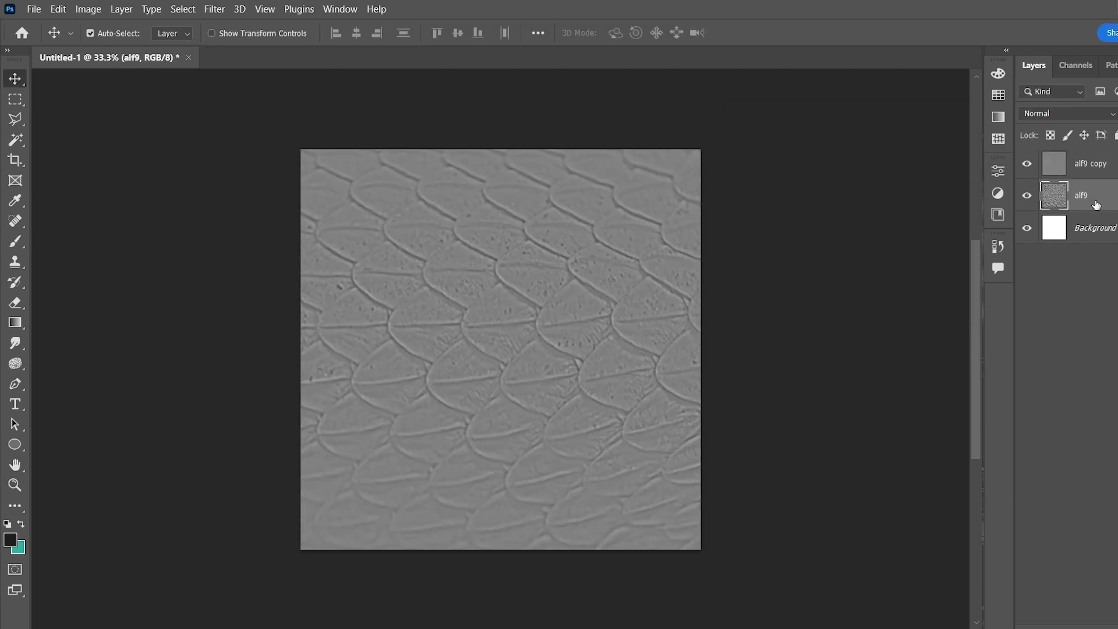
{"action": "right_click", "coordinate": [1096, 200]}
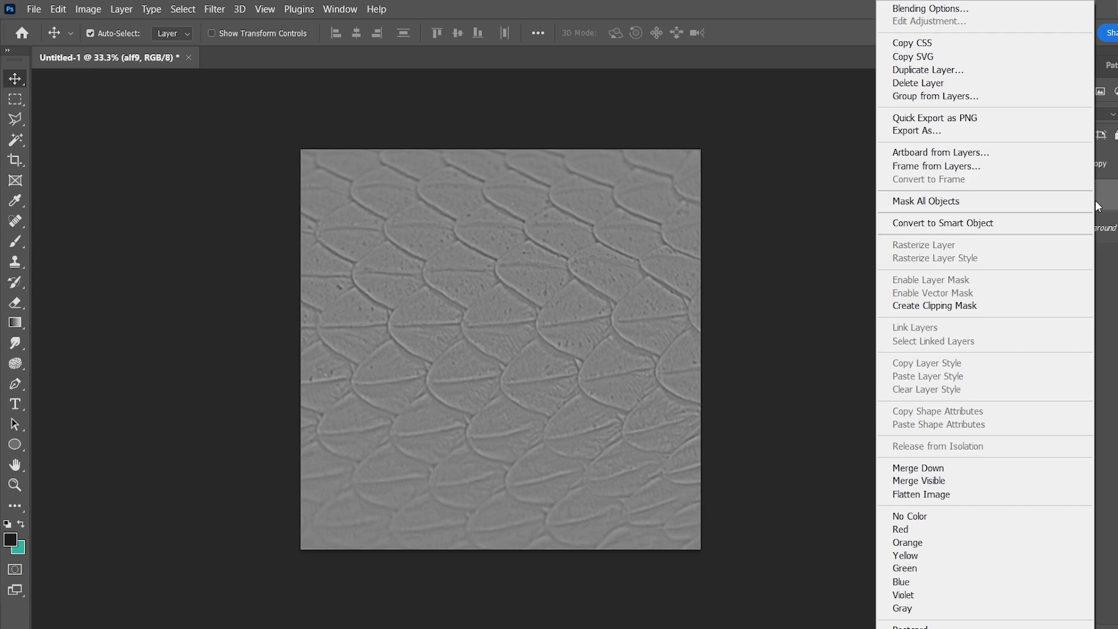
{"action": "left_click", "coordinate": [948, 70]}
{"action": "left_click", "coordinate": [769, 226]}
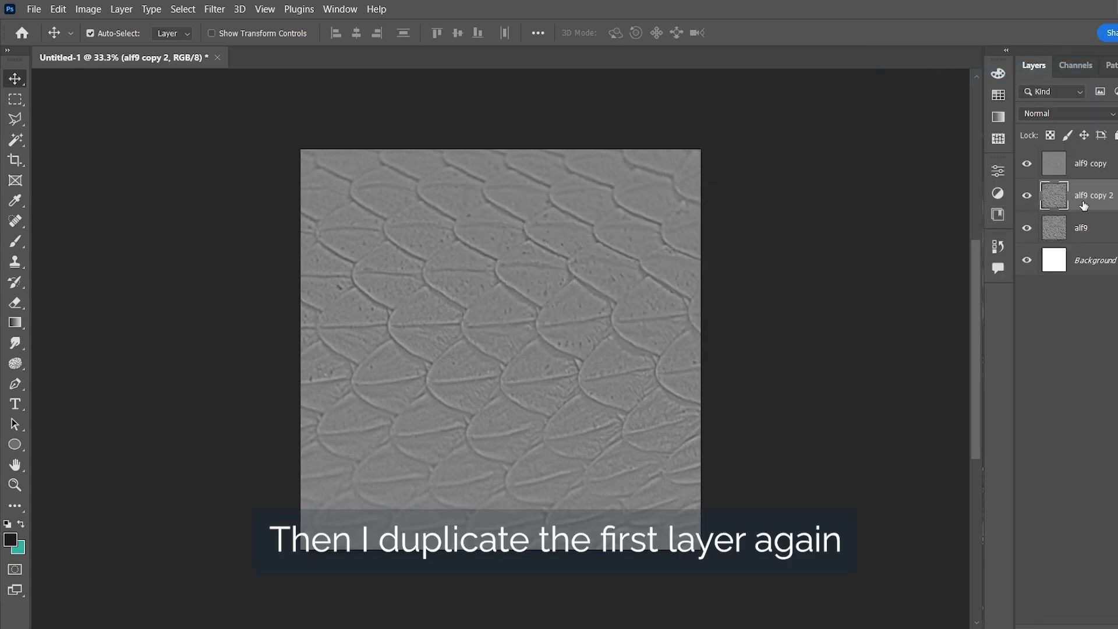
{"action": "left_click_drag", "start_coordinate": [1094, 155], "coordinate": [1092, 155]}
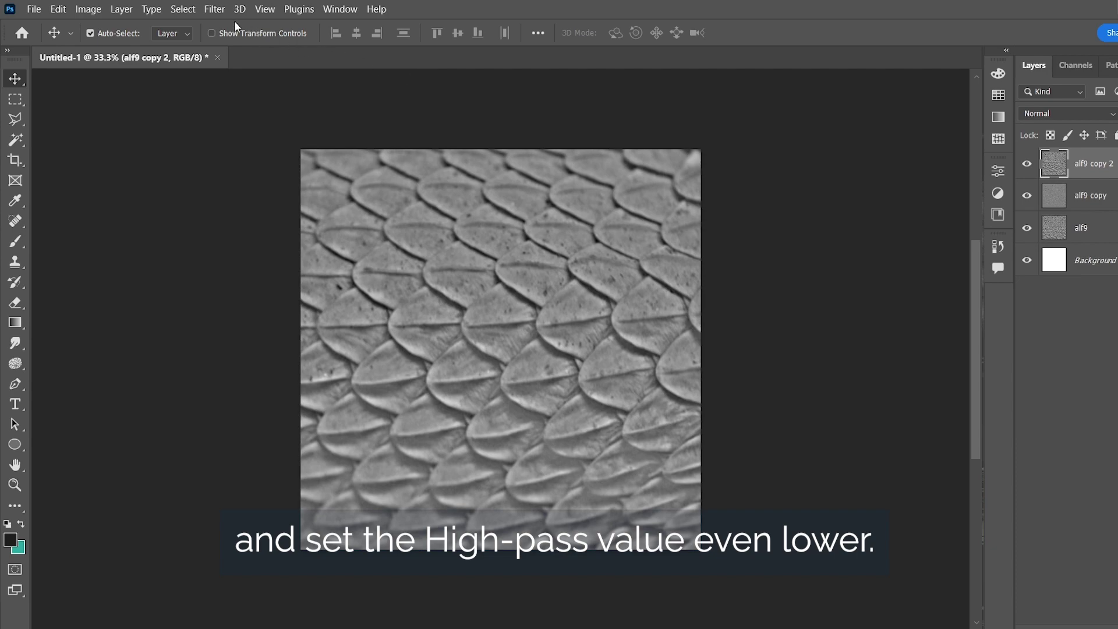
- Apply a High Pass filter with a 4.2-pixel radius to the topmost layer, alf9 copy 2
{"action": "left_click", "coordinate": [215, 9]}
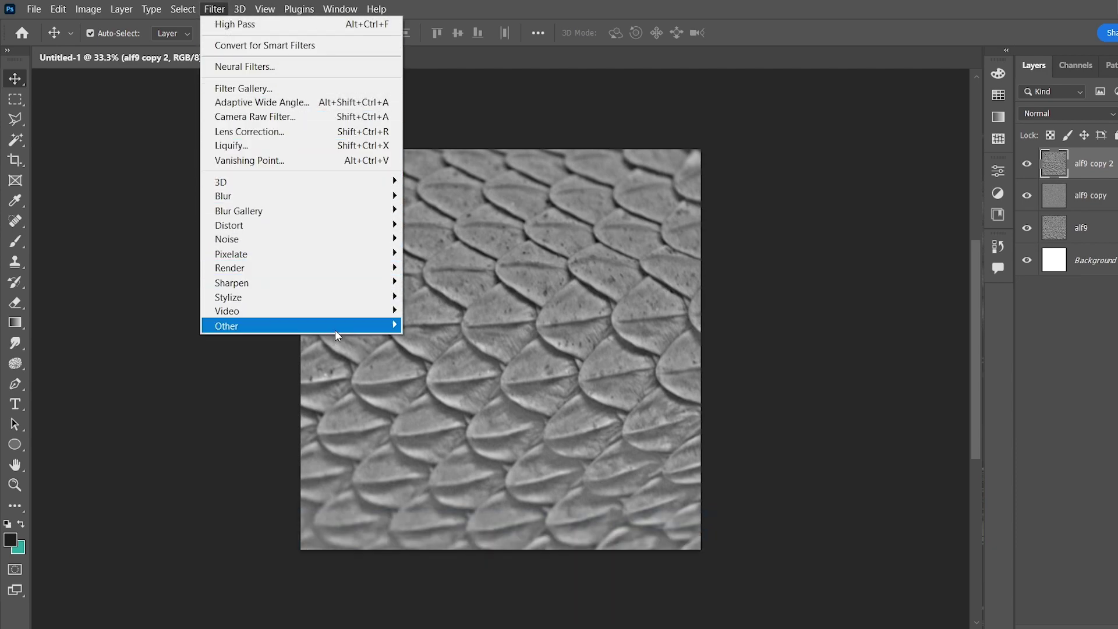
{"action": "mouse_move", "coordinate": [334, 330]}
{"action": "left_click", "coordinate": [457, 340]}
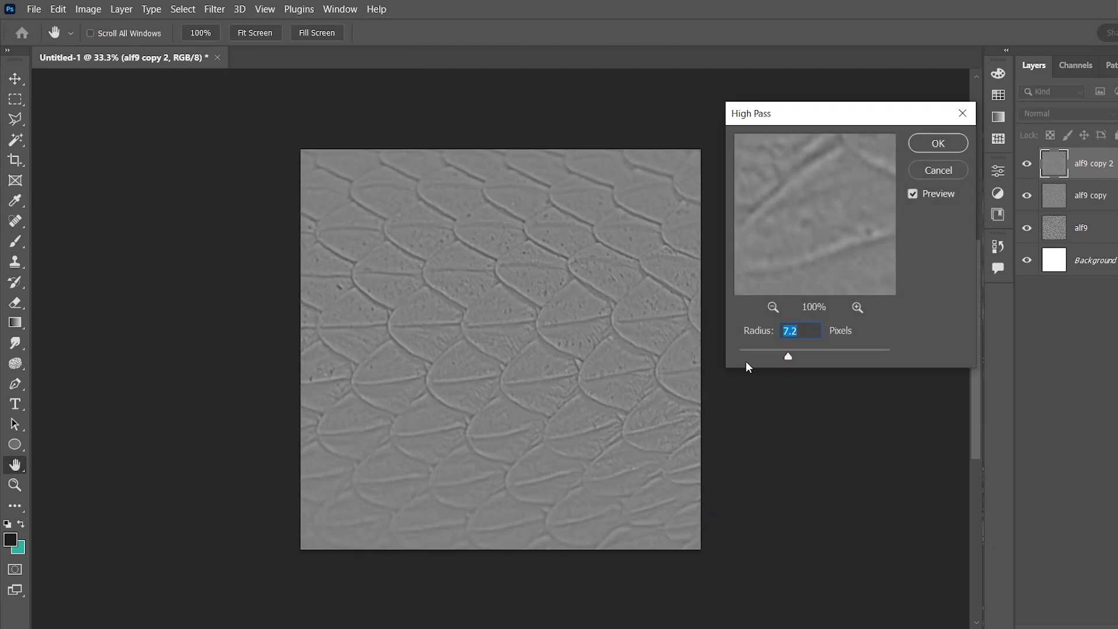
{"action": "left_click_drag", "start_coordinate": [776, 356], "coordinate": [774, 353]}
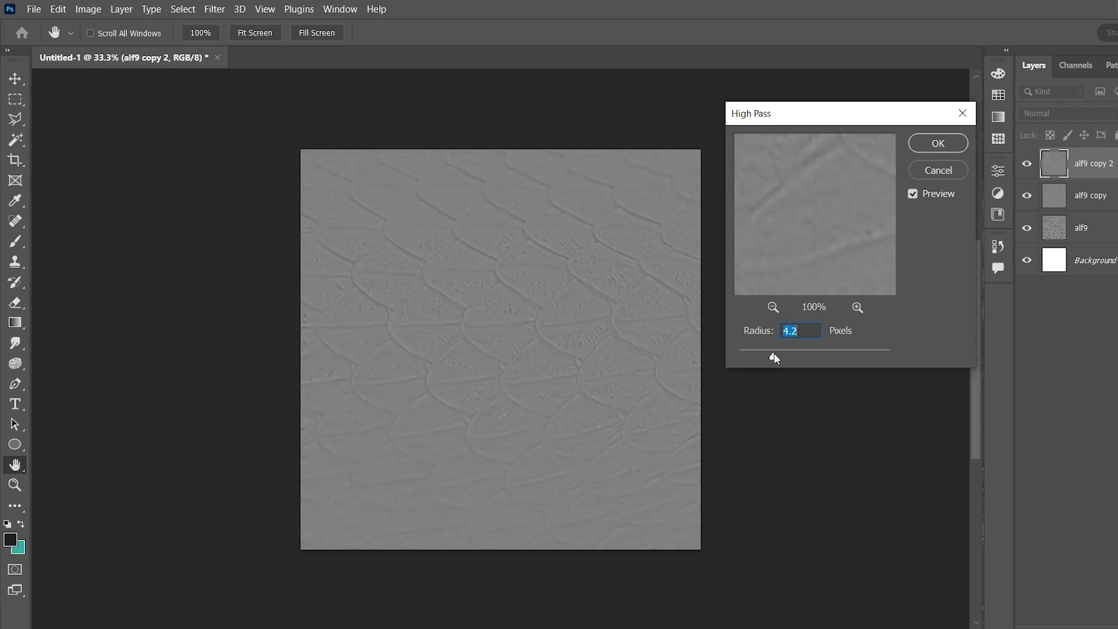
{"action": "left_click", "coordinate": [938, 144]}
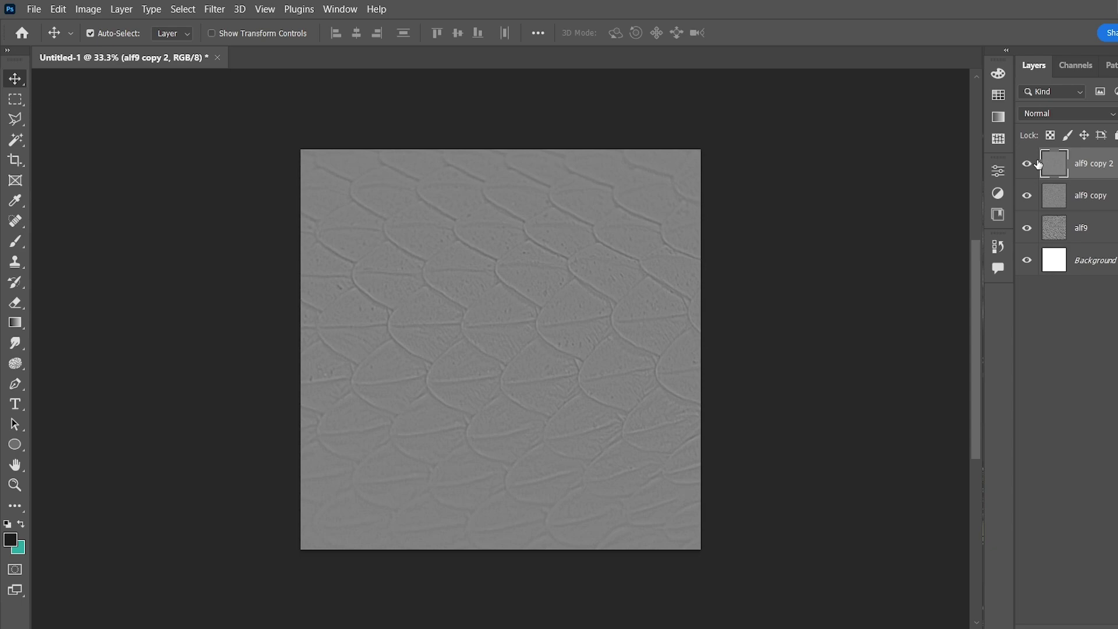
- Hide both copy layers and apply a Gaussian Blur with a 7.6-pixel radius to the alf9 layer
{"action": "left_click", "coordinate": [1027, 164]}
{"action": "left_click", "coordinate": [1027, 196]}
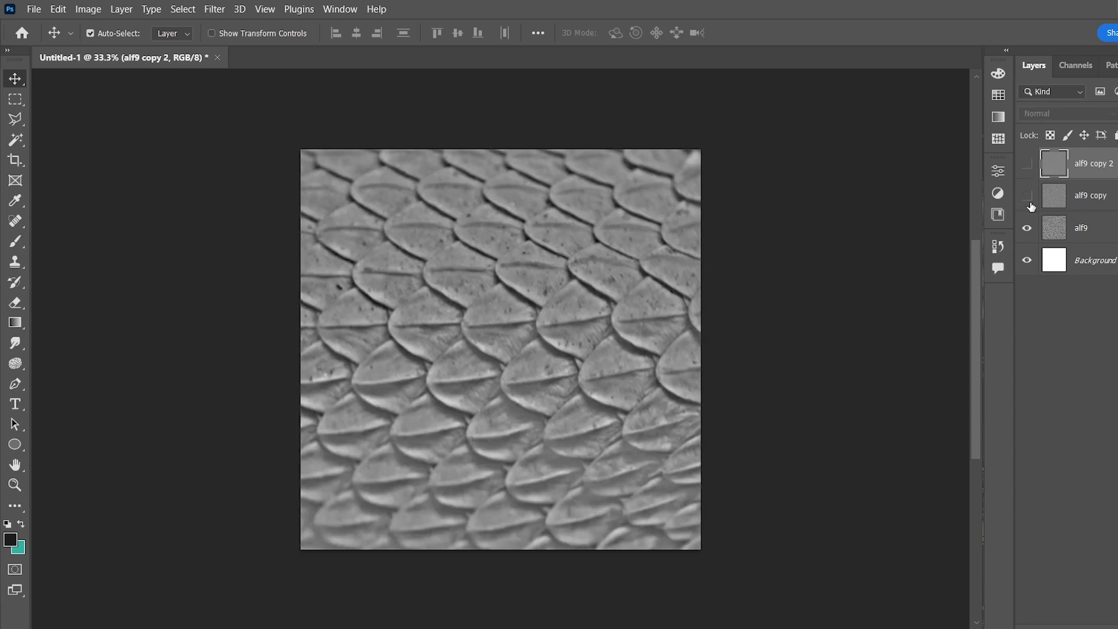
{"action": "left_click", "coordinate": [1091, 235]}
{"action": "left_click", "coordinate": [214, 9]}
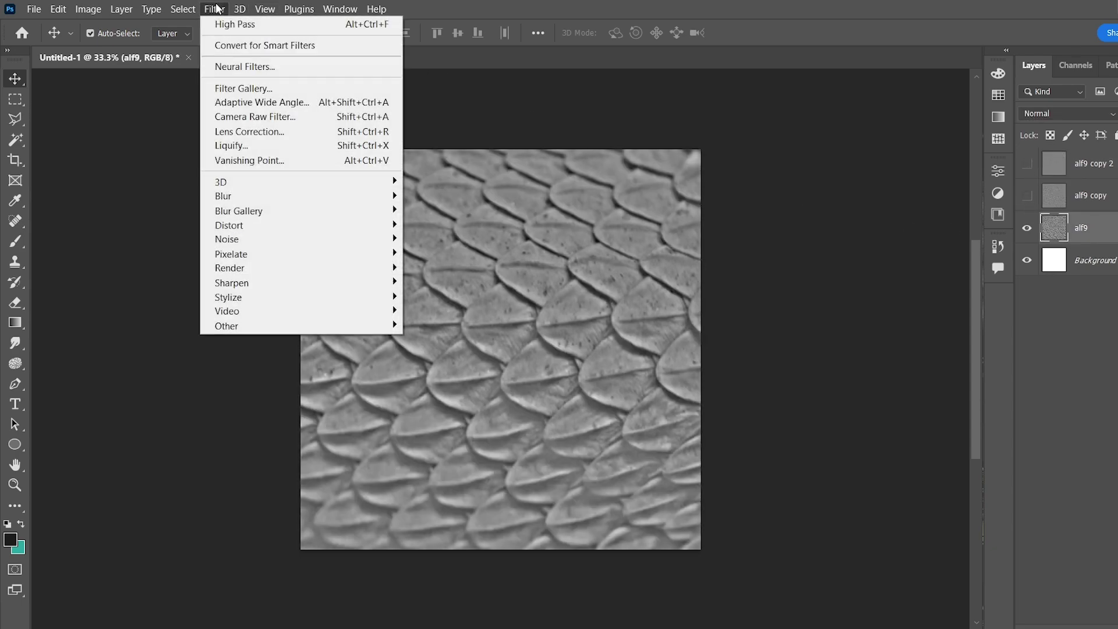
{"action": "mouse_move", "coordinate": [326, 196]}
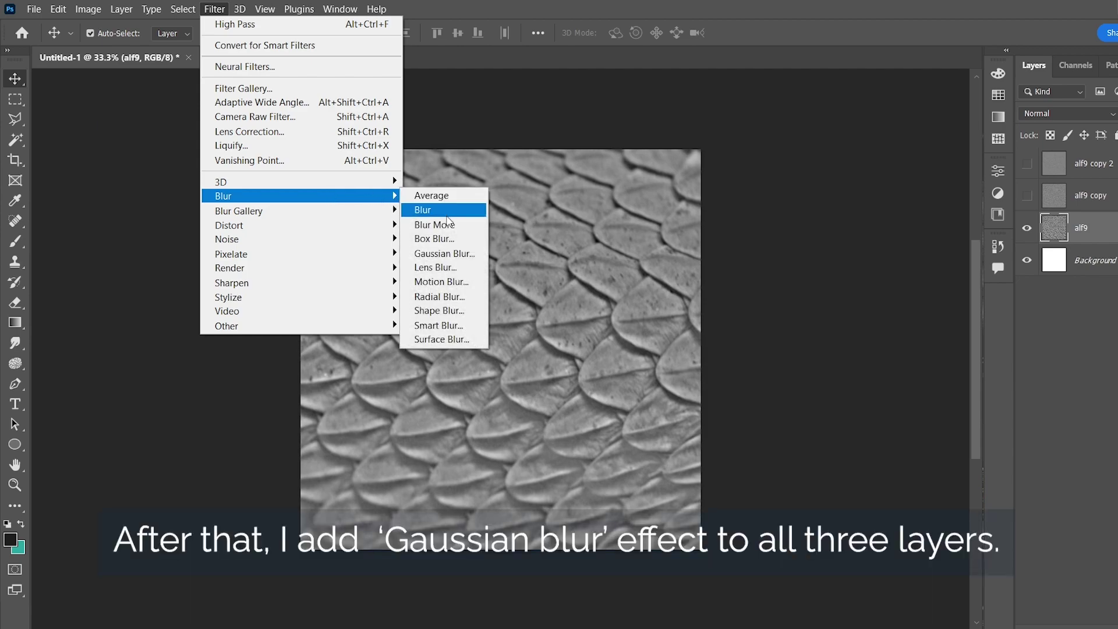
{"action": "left_click", "coordinate": [456, 255]}
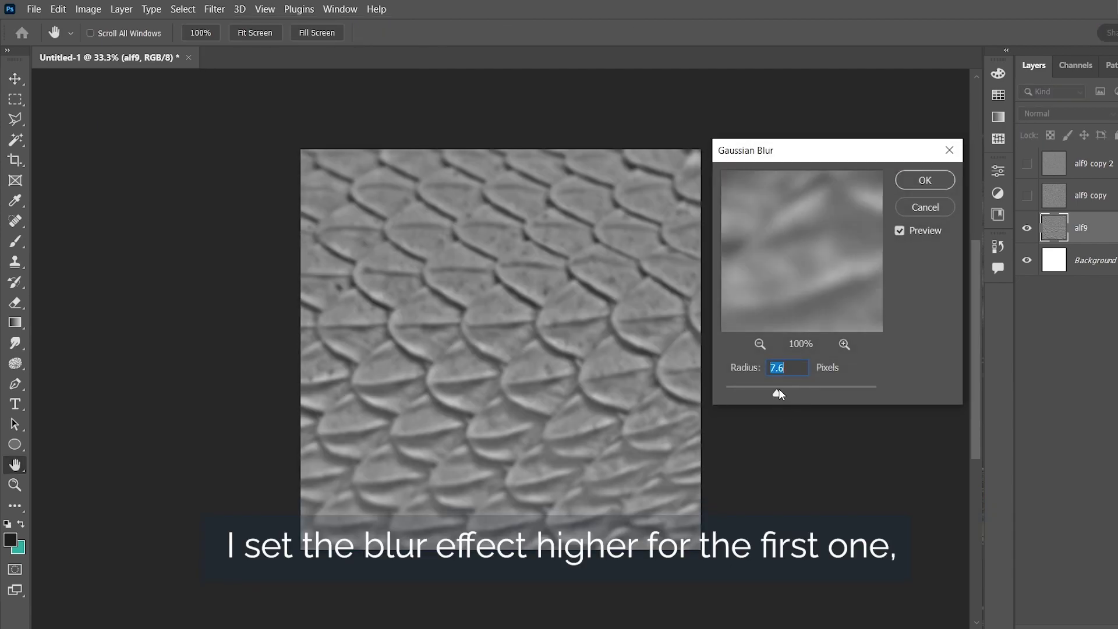
{"action": "left_click", "coordinate": [930, 181]}
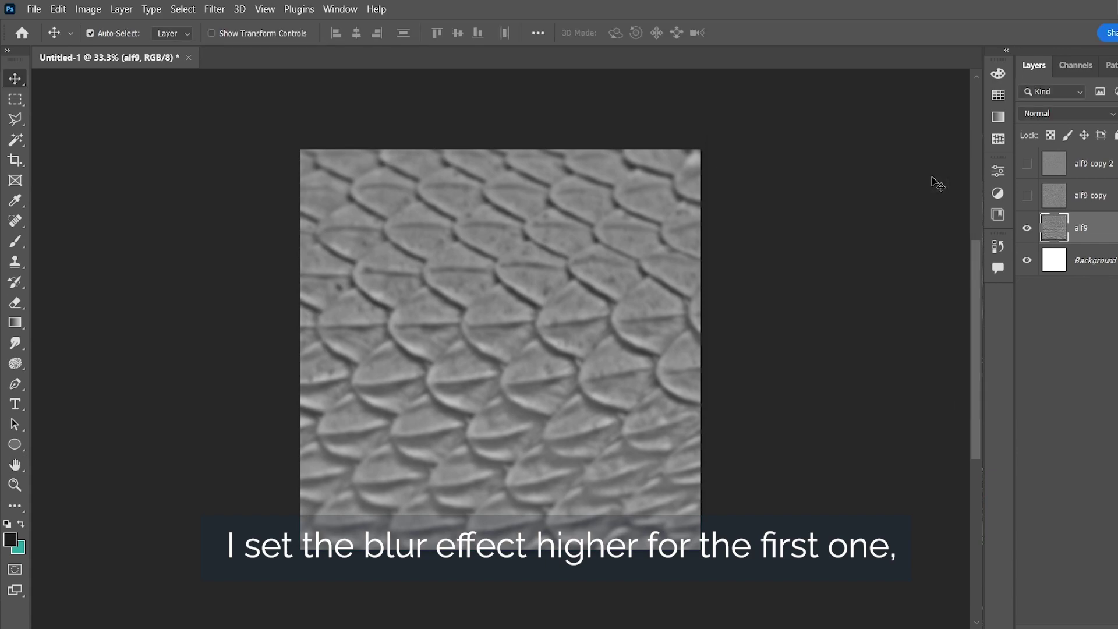
- Show the alf9 copy layer and apply a Gaussian Blur with a 6.4-pixel radius to it
{"action": "left_click", "coordinate": [1027, 195]}
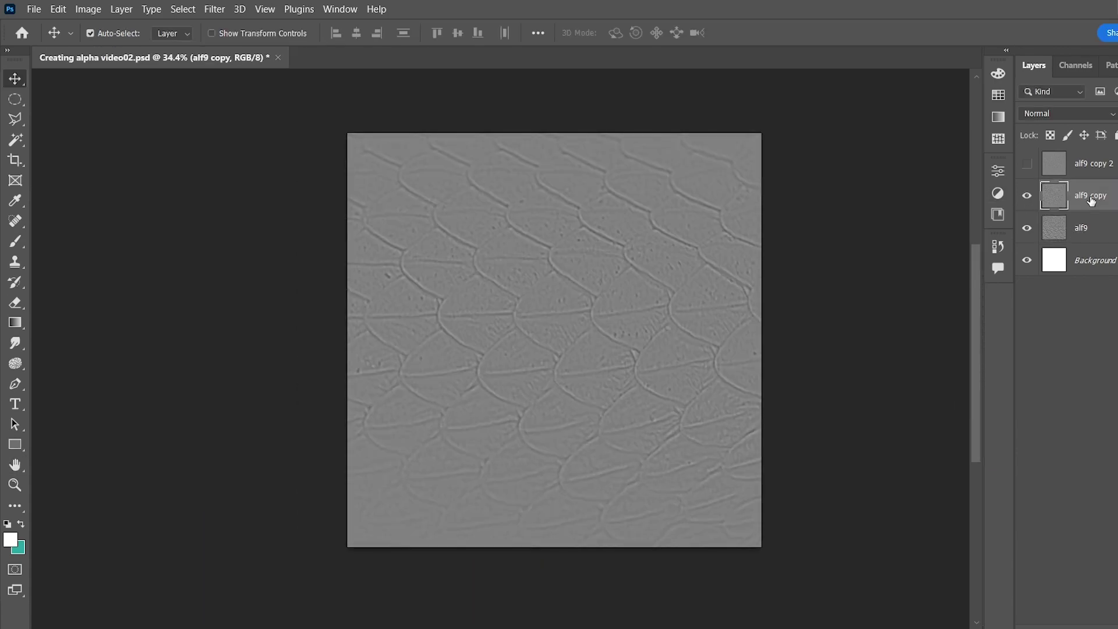
{"action": "left_click", "coordinate": [205, 9]}
{"action": "mouse_move", "coordinate": [294, 209]}
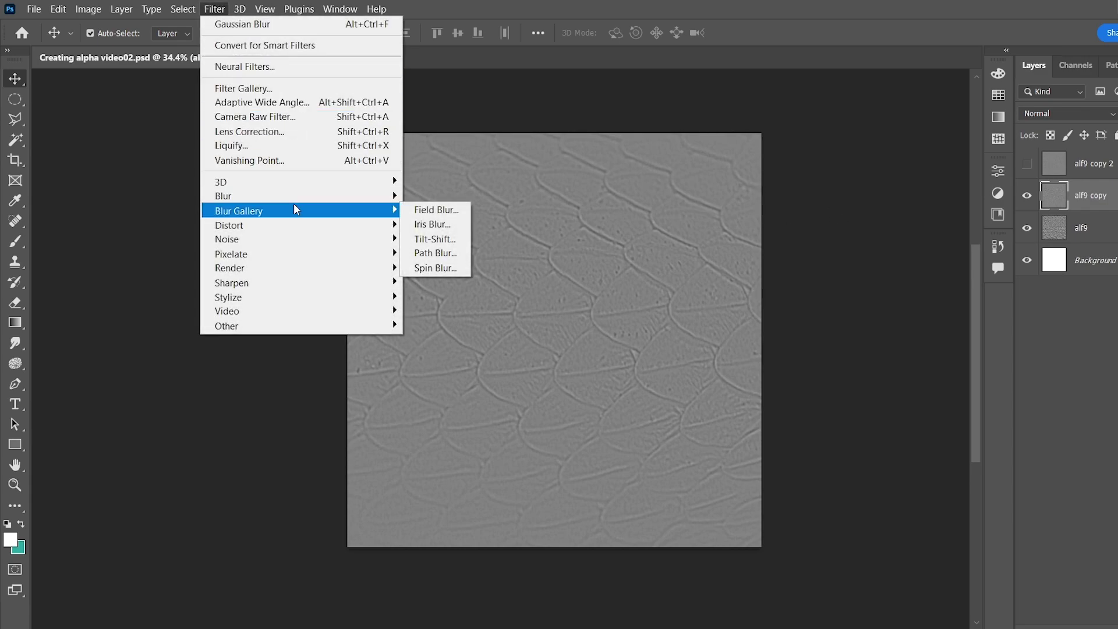
{"action": "mouse_move", "coordinate": [391, 196]}
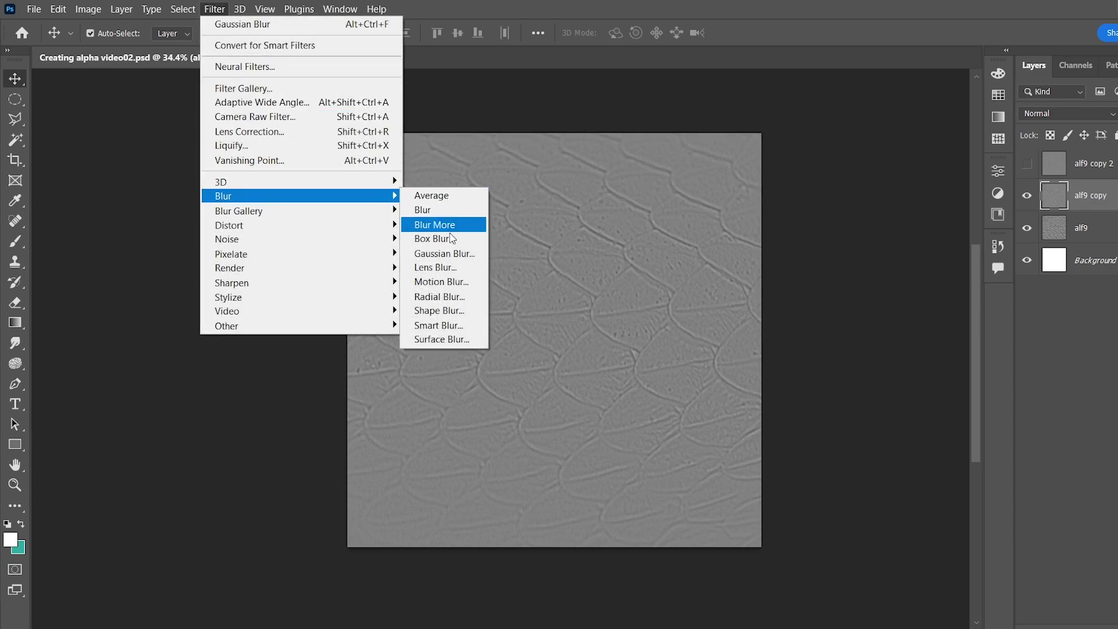
{"action": "left_click", "coordinate": [448, 251]}
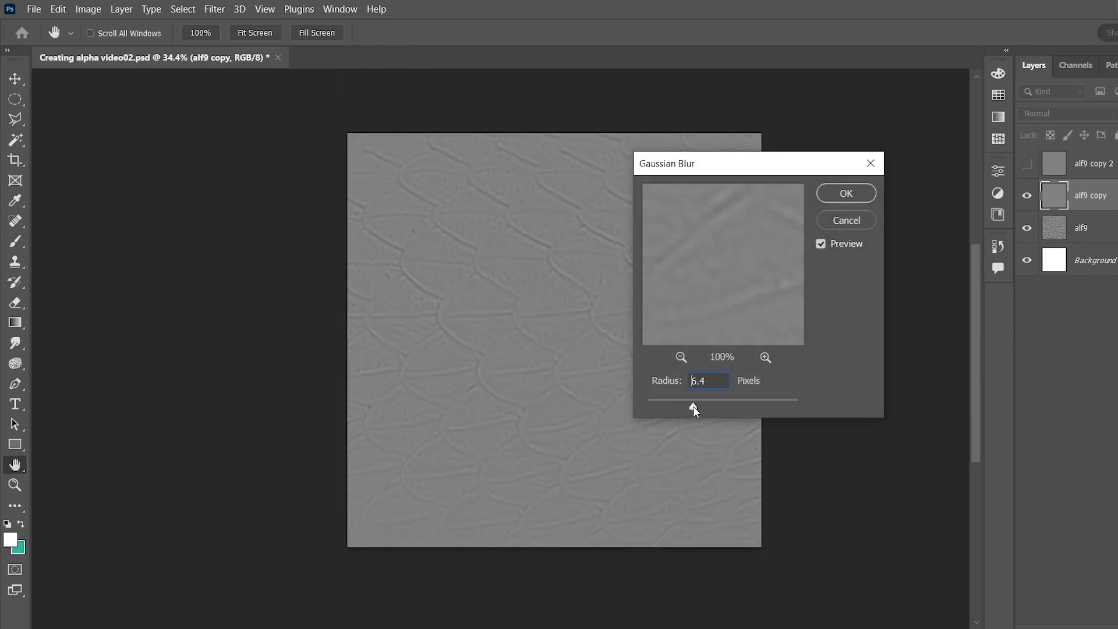
{"action": "left_click", "coordinate": [847, 194]}
- Show the alf9 copy 2 layer and apply a Gaussian Blur with a 3.4-pixel radius to it
{"action": "left_click", "coordinate": [1031, 164]}
{"action": "left_click", "coordinate": [1098, 166]}
{"action": "left_click", "coordinate": [213, 9]}
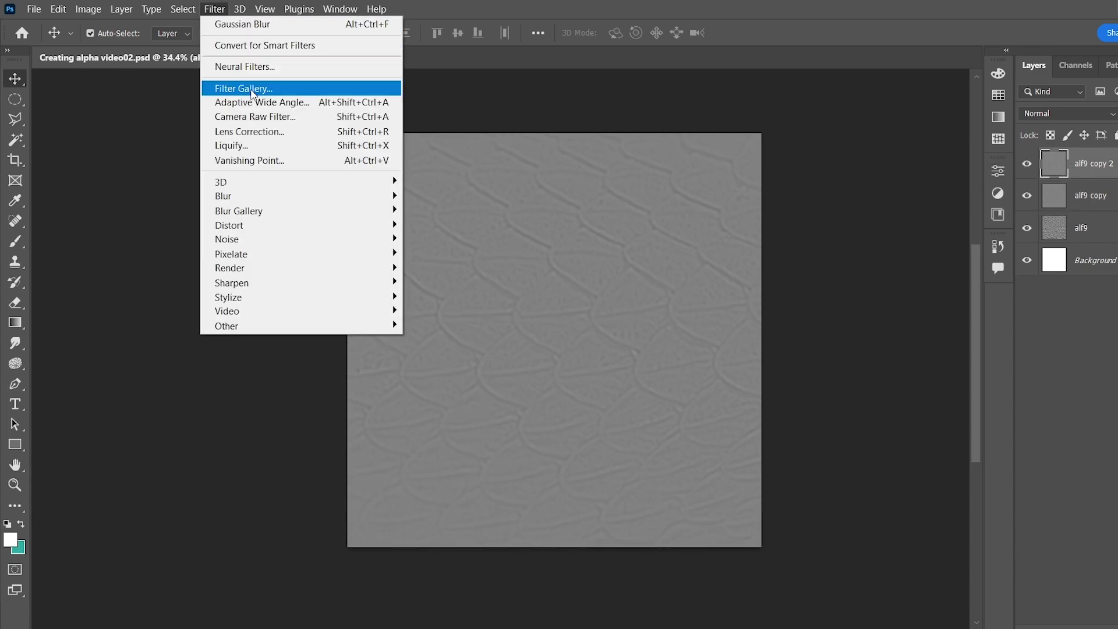
{"action": "mouse_move", "coordinate": [294, 196]}
{"action": "left_click", "coordinate": [470, 254]}
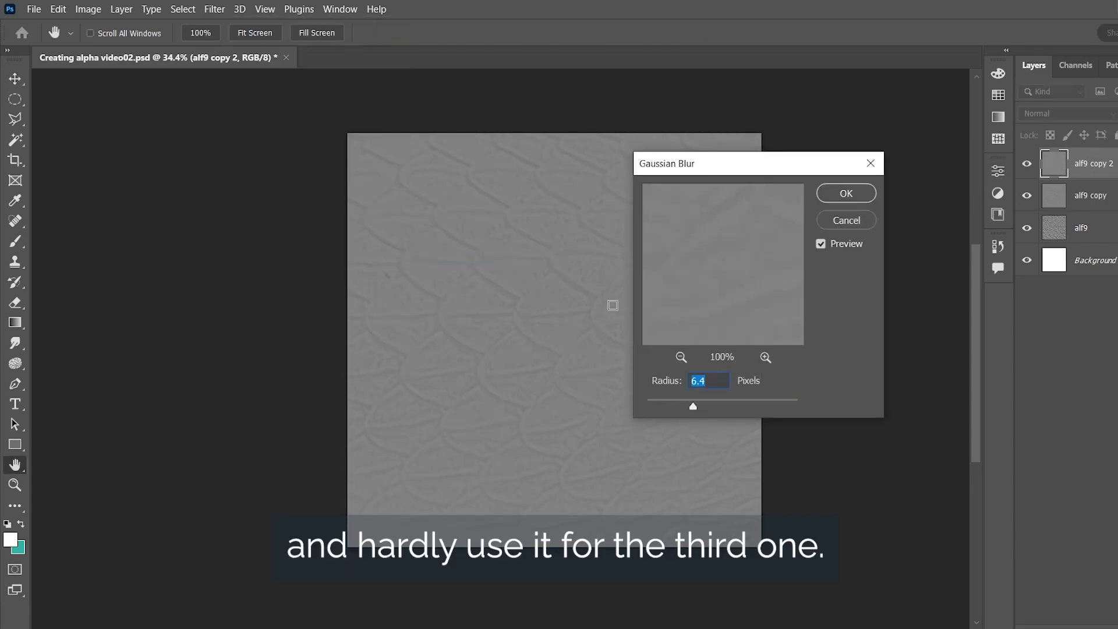
{"action": "left_click_drag", "start_coordinate": [693, 405], "coordinate": [676, 403]}
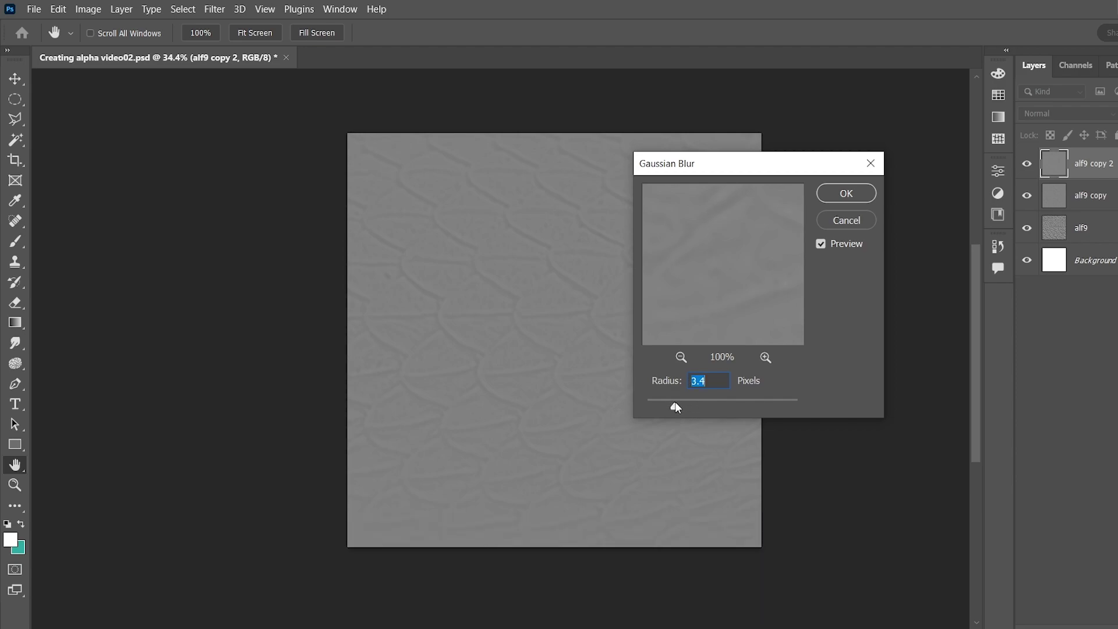
{"action": "left_click", "coordinate": [845, 194]}
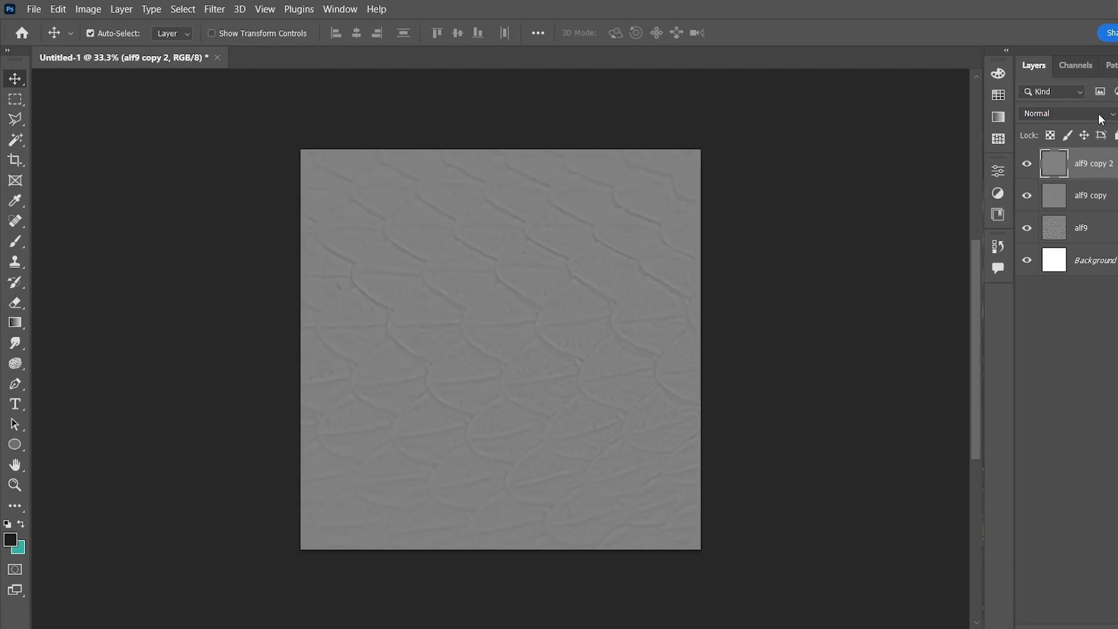
- Set the blend mode of both the alf9 copy 2 and alf9 copy layers to Overlay
{"action": "left_click", "coordinate": [1101, 115]}
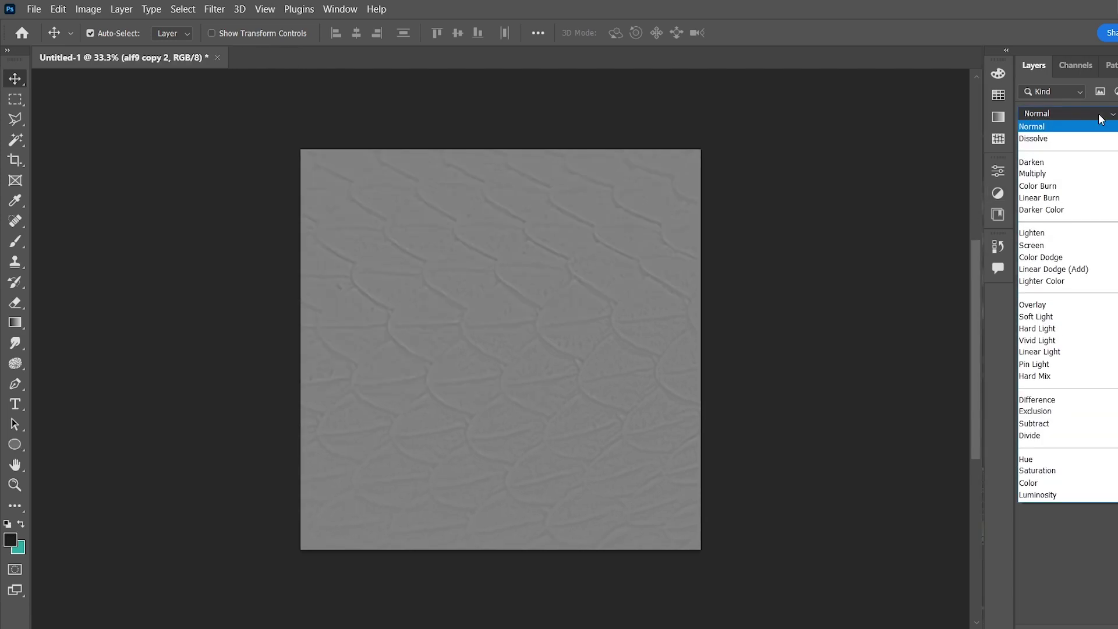
{"action": "left_click", "coordinate": [1034, 306]}
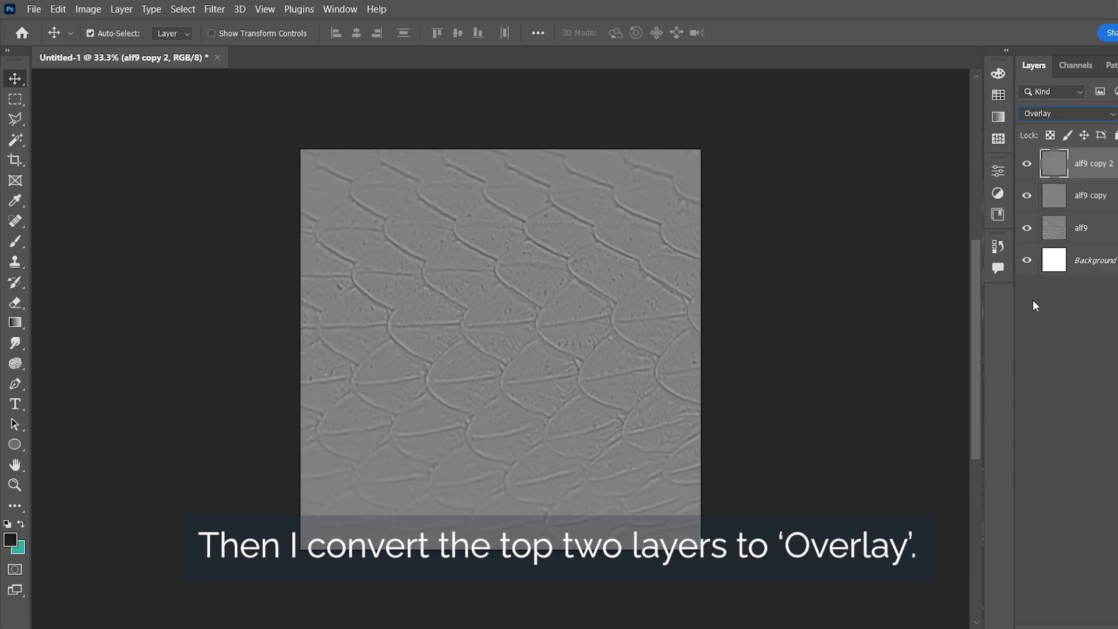
{"action": "left_click", "coordinate": [1079, 198]}
{"action": "left_click", "coordinate": [1064, 114]}
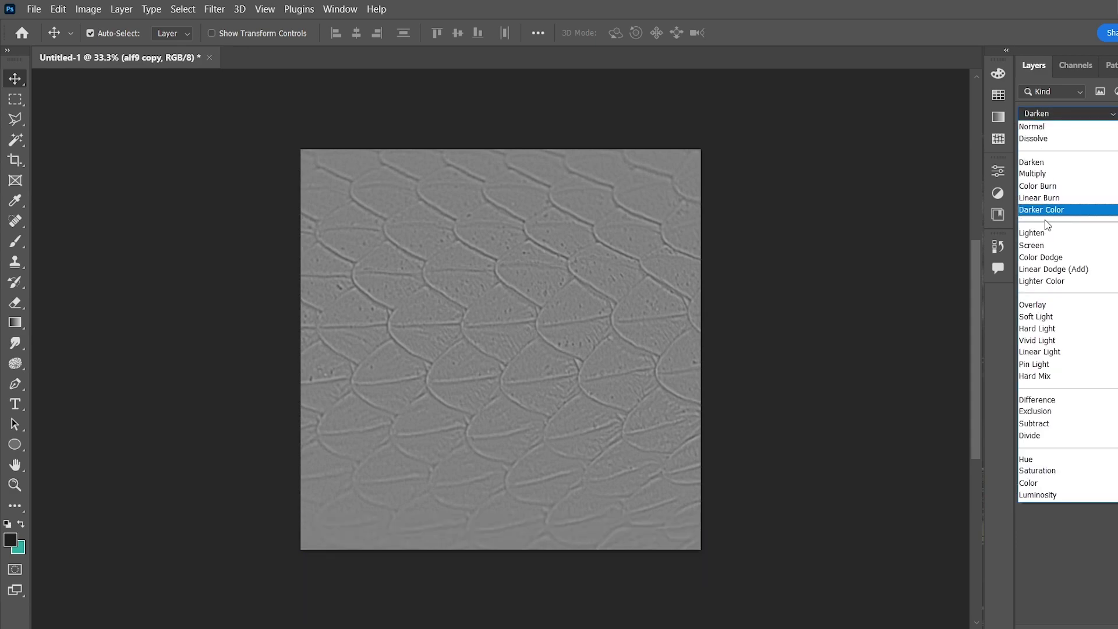
{"action": "left_click", "coordinate": [1034, 306]}
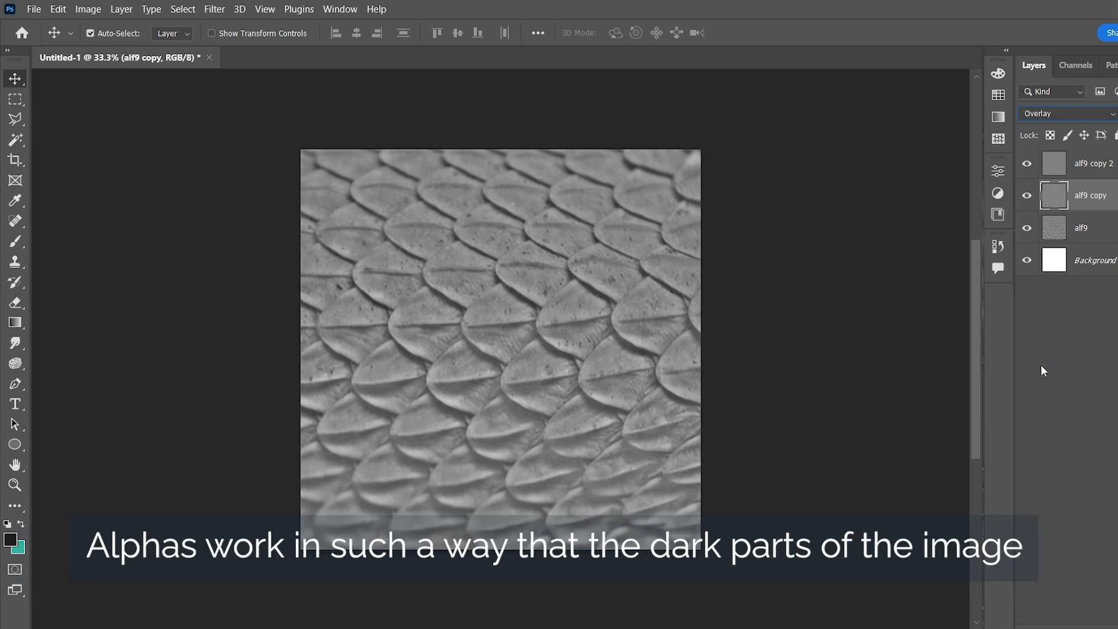
- On a new layer above alf9, paint soft mid-gray over the scales with a 120-pixel brush at 35% opacity to even out their shading
{"action": "left_click", "coordinate": [1078, 230]}
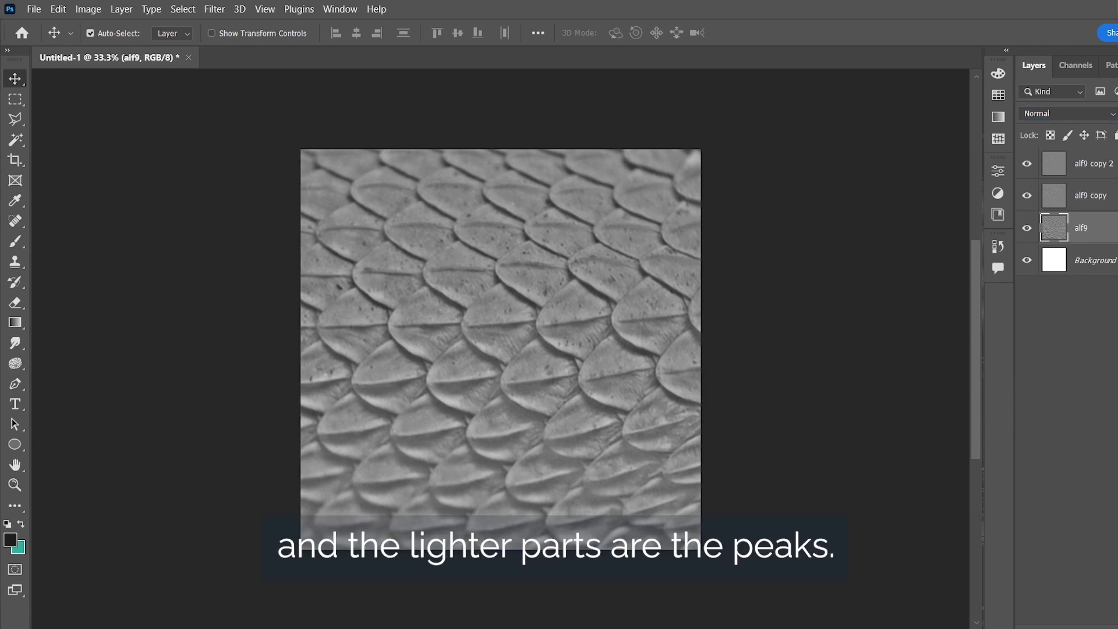
{"action": "key", "text": "ctrl+shift+alt+n"}
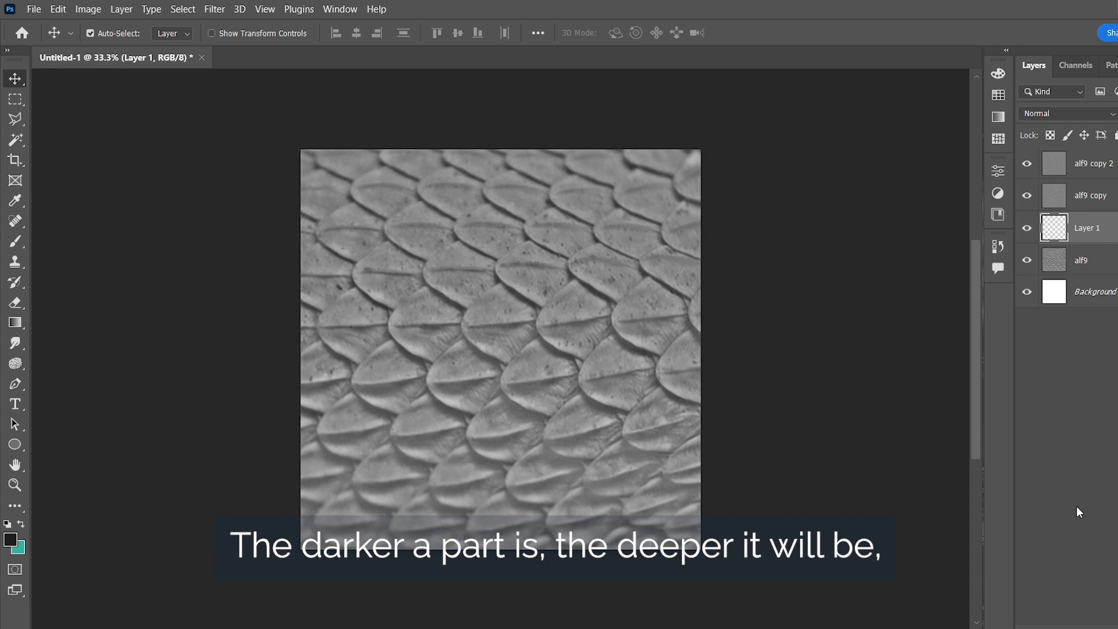
{"action": "key", "text": "b"}
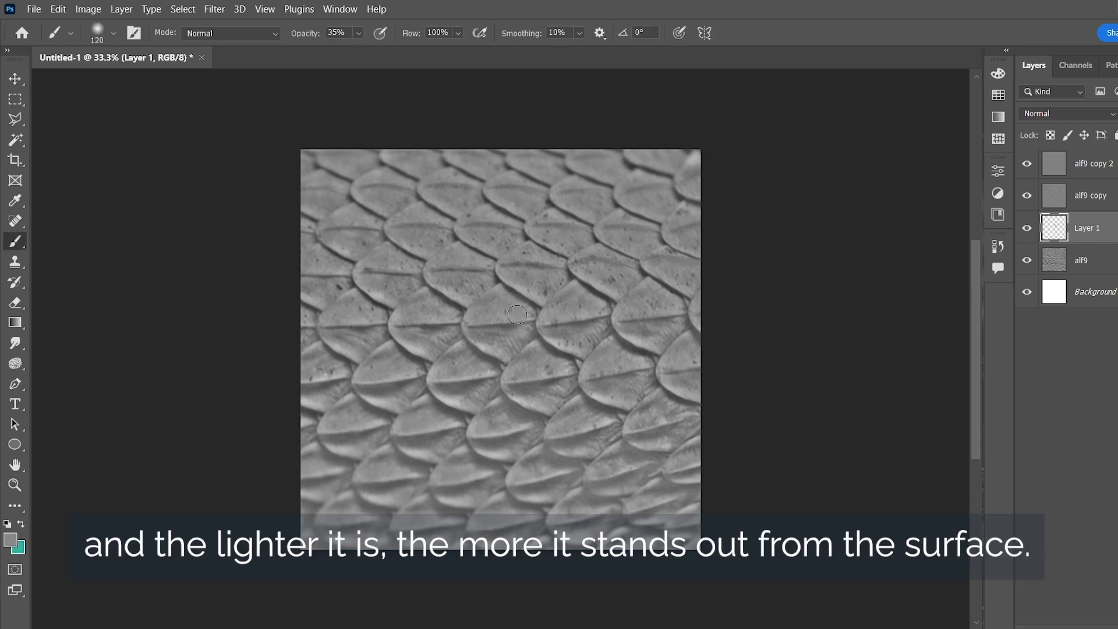
{"action": "mouse_move", "coordinate": [520, 313]}
{"action": "left_mouse_down"}
{"action": "mouse_move", "coordinate": [476, 312]}
{"action": "mouse_move", "coordinate": [408, 347]}
{"action": "mouse_move", "coordinate": [560, 330]}
{"action": "mouse_move", "coordinate": [554, 315]}
{"action": "mouse_move", "coordinate": [642, 312]}
{"action": "mouse_move", "coordinate": [620, 349]}
{"action": "mouse_move", "coordinate": [622, 391]}
{"action": "mouse_move", "coordinate": [562, 385]}
{"action": "mouse_move", "coordinate": [534, 350]}
{"action": "mouse_move", "coordinate": [534, 386]}
{"action": "mouse_move", "coordinate": [445, 383]}
{"action": "mouse_move", "coordinate": [449, 355]}
{"action": "mouse_move", "coordinate": [396, 385]}
{"action": "mouse_move", "coordinate": [392, 354]}
{"action": "mouse_move", "coordinate": [375, 383]}
{"action": "mouse_move", "coordinate": [434, 441]}
{"action": "mouse_move", "coordinate": [370, 385]}
{"action": "mouse_move", "coordinate": [353, 458]}
{"action": "mouse_move", "coordinate": [350, 409]}
{"action": "mouse_move", "coordinate": [328, 381]}
{"action": "mouse_move", "coordinate": [342, 371]}
{"action": "mouse_move", "coordinate": [320, 389]}
{"action": "mouse_move", "coordinate": [361, 344]}
{"action": "mouse_move", "coordinate": [331, 285]}
{"action": "left_mouse_up"}
{"action": "mouse_move", "coordinate": [588, 434]}
{"action": "left_mouse_down"}
{"action": "mouse_move", "coordinate": [562, 423]}
{"action": "mouse_move", "coordinate": [378, 489]}
{"action": "mouse_move", "coordinate": [308, 419]}
{"action": "left_mouse_up"}
{"action": "left_click_drag", "start_coordinate": [313, 334], "coordinate": [312, 314]}
{"action": "left_click", "coordinate": [308, 218]}
{"action": "left_click_drag", "start_coordinate": [579, 284], "coordinate": [606, 296]}
{"action": "left_click_drag", "start_coordinate": [648, 407], "coordinate": [689, 379]}
{"action": "mouse_move", "coordinate": [605, 499]}
{"action": "left_mouse_down"}
{"action": "mouse_move", "coordinate": [580, 498]}
{"action": "mouse_move", "coordinate": [580, 521]}
{"action": "left_mouse_up"}
{"action": "mouse_move", "coordinate": [626, 471]}
{"action": "left_mouse_down"}
{"action": "mouse_move", "coordinate": [641, 455]}
{"action": "mouse_move", "coordinate": [612, 453]}
{"action": "left_mouse_up"}
{"action": "mouse_move", "coordinate": [568, 460]}
{"action": "left_mouse_down"}
{"action": "mouse_move", "coordinate": [466, 459]}
{"action": "mouse_move", "coordinate": [477, 484]}
{"action": "left_mouse_up"}
{"action": "mouse_move", "coordinate": [361, 512]}
{"action": "left_mouse_down"}
{"action": "mouse_move", "coordinate": [509, 501]}
{"action": "mouse_move", "coordinate": [690, 466]}
{"action": "mouse_move", "coordinate": [603, 543]}
{"action": "mouse_move", "coordinate": [390, 274]}
{"action": "mouse_move", "coordinate": [453, 405]}
{"action": "mouse_move", "coordinate": [553, 226]}
{"action": "mouse_move", "coordinate": [354, 233]}
{"action": "left_mouse_up"}
- Add a new layer above Layer 1 and set the foreground color to white
{"action": "key", "text": "ctrl+shift+alt+n"}
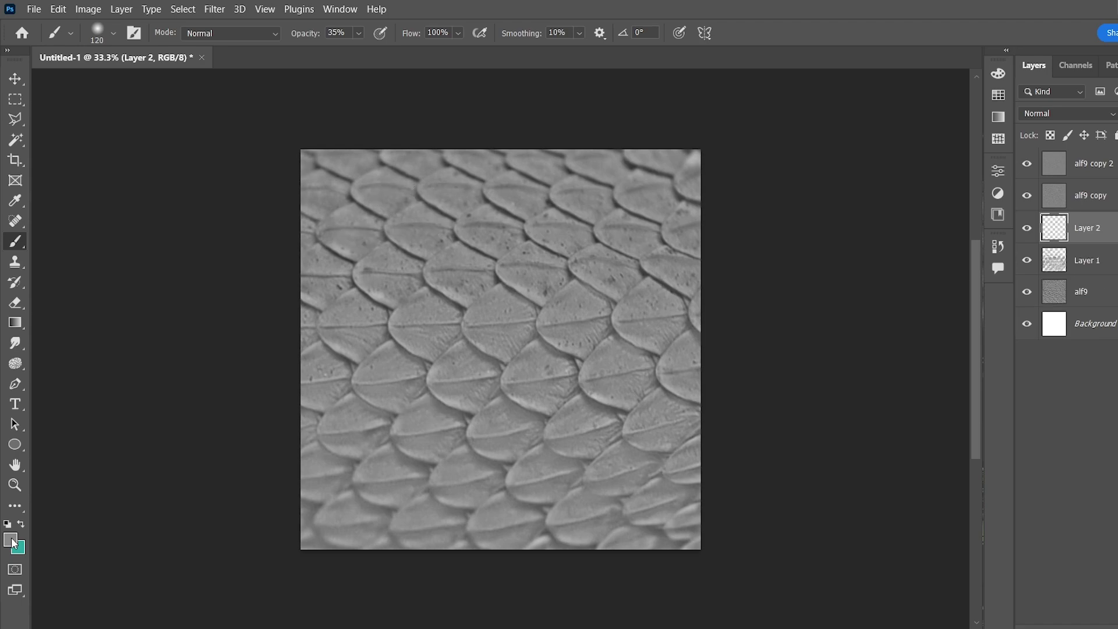
{"action": "left_click", "coordinate": [10, 540]}
{"action": "left_click_drag", "start_coordinate": [264, 349], "coordinate": [265, 248]}
{"action": "left_click", "coordinate": [584, 241]}
- Paint white highlights over the rounded tips of the scales in every row with the 120-pixel brush
{"action": "mouse_move", "coordinate": [570, 298]}
{"action": "left_mouse_down"}
{"action": "mouse_move", "coordinate": [545, 323]}
{"action": "mouse_move", "coordinate": [576, 351]}
{"action": "left_mouse_up"}
{"action": "mouse_move", "coordinate": [497, 291]}
{"action": "left_mouse_down"}
{"action": "mouse_move", "coordinate": [467, 323]}
{"action": "mouse_move", "coordinate": [502, 354]}
{"action": "left_mouse_up"}
{"action": "mouse_move", "coordinate": [432, 296]}
{"action": "left_mouse_down"}
{"action": "mouse_move", "coordinate": [406, 338]}
{"action": "mouse_move", "coordinate": [428, 356]}
{"action": "left_mouse_up"}
{"action": "left_click_drag", "start_coordinate": [356, 294], "coordinate": [360, 356]}
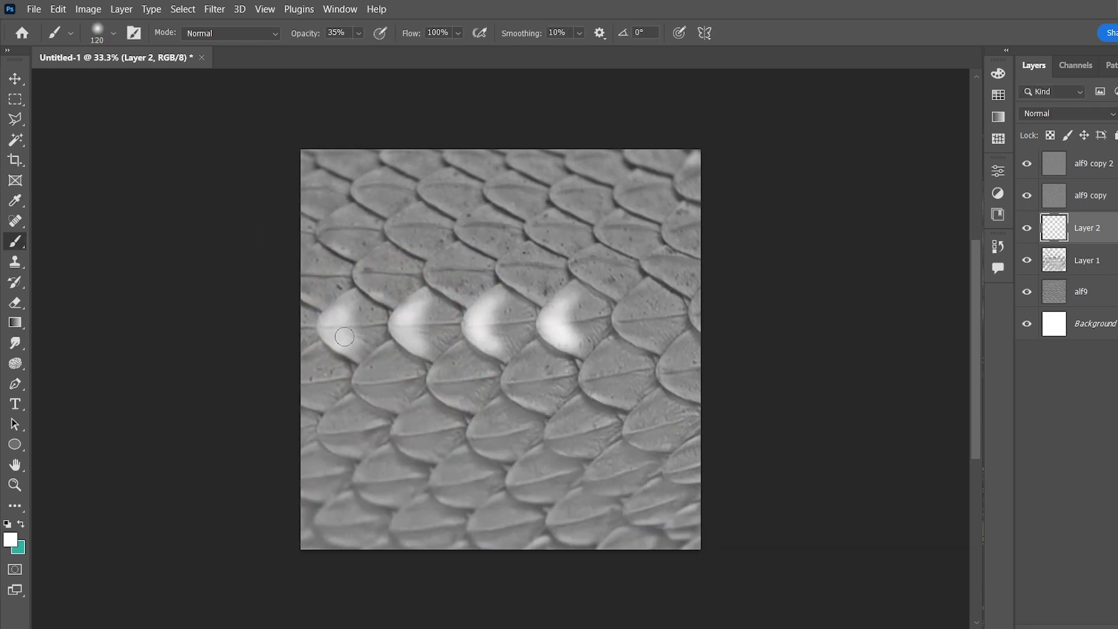
{"action": "left_click_drag", "start_coordinate": [650, 286], "coordinate": [647, 352]}
{"action": "mouse_move", "coordinate": [603, 245]}
{"action": "left_mouse_down"}
{"action": "mouse_move", "coordinate": [574, 268]}
{"action": "mouse_move", "coordinate": [611, 294]}
{"action": "left_mouse_up"}
{"action": "left_click_drag", "start_coordinate": [530, 241], "coordinate": [533, 294]}
{"action": "left_click_drag", "start_coordinate": [463, 244], "coordinate": [457, 291]}
{"action": "left_click_drag", "start_coordinate": [391, 251], "coordinate": [386, 294]}
{"action": "mouse_move", "coordinate": [414, 211]}
{"action": "left_mouse_down"}
{"action": "mouse_move", "coordinate": [396, 236]}
{"action": "mouse_move", "coordinate": [415, 249]}
{"action": "left_mouse_up"}
{"action": "left_click_drag", "start_coordinate": [483, 213], "coordinate": [483, 248]}
{"action": "left_click_drag", "start_coordinate": [547, 217], "coordinate": [550, 246]}
{"action": "left_click_drag", "start_coordinate": [618, 217], "coordinate": [626, 250]}
{"action": "left_click_drag", "start_coordinate": [458, 350], "coordinate": [469, 407]}
{"action": "mouse_move", "coordinate": [382, 360]}
{"action": "left_mouse_down"}
{"action": "mouse_move", "coordinate": [365, 377]}
{"action": "mouse_move", "coordinate": [388, 411]}
{"action": "left_mouse_up"}
{"action": "left_click_drag", "start_coordinate": [541, 348], "coordinate": [544, 411]}
{"action": "left_click_drag", "start_coordinate": [617, 345], "coordinate": [617, 408]}
{"action": "left_click_drag", "start_coordinate": [690, 340], "coordinate": [690, 399]}
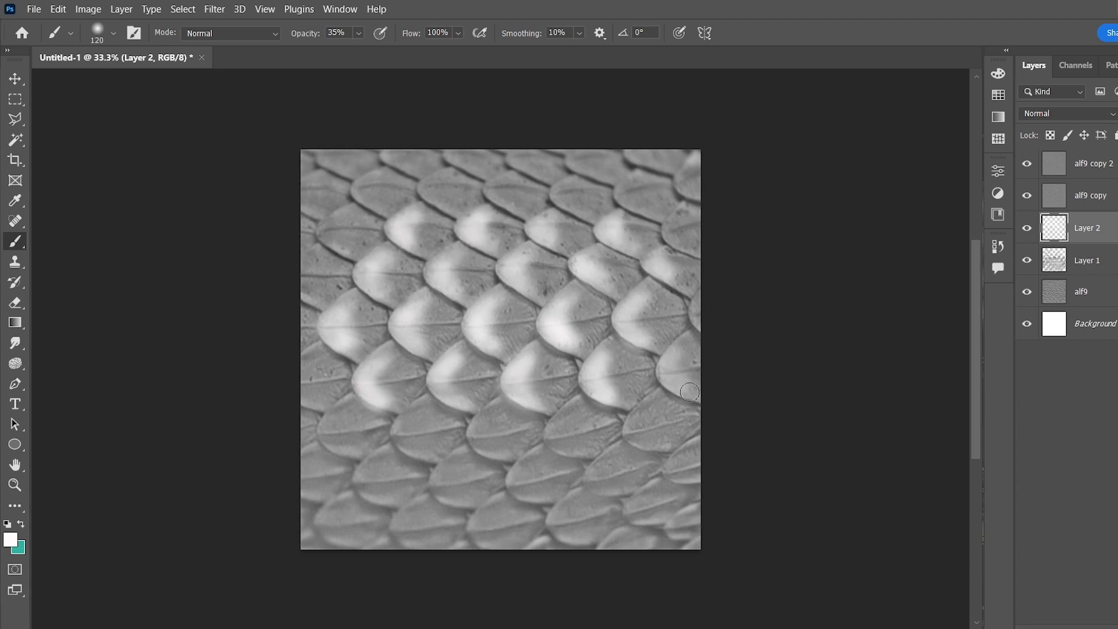
{"action": "left_click_drag", "start_coordinate": [500, 408], "coordinate": [502, 463]}
{"action": "left_click_drag", "start_coordinate": [586, 405], "coordinate": [587, 461]}
{"action": "left_click_drag", "start_coordinate": [434, 408], "coordinate": [436, 466]}
{"action": "left_click_drag", "start_coordinate": [353, 406], "coordinate": [350, 450]}
{"action": "left_click_drag", "start_coordinate": [658, 408], "coordinate": [655, 449]}
{"action": "left_click_drag", "start_coordinate": [690, 451], "coordinate": [687, 480]}
{"action": "left_click_drag", "start_coordinate": [626, 456], "coordinate": [541, 498]}
{"action": "left_click_drag", "start_coordinate": [583, 492], "coordinate": [582, 542]}
{"action": "left_click_drag", "start_coordinate": [655, 489], "coordinate": [649, 521]}
{"action": "left_click_drag", "start_coordinate": [466, 458], "coordinate": [479, 503]}
{"action": "left_click_drag", "start_coordinate": [385, 453], "coordinate": [373, 500]}
{"action": "left_click_drag", "start_coordinate": [344, 495], "coordinate": [334, 545]}
{"action": "left_click_drag", "start_coordinate": [421, 501], "coordinate": [411, 545]}
{"action": "left_click_drag", "start_coordinate": [681, 207], "coordinate": [670, 248]}
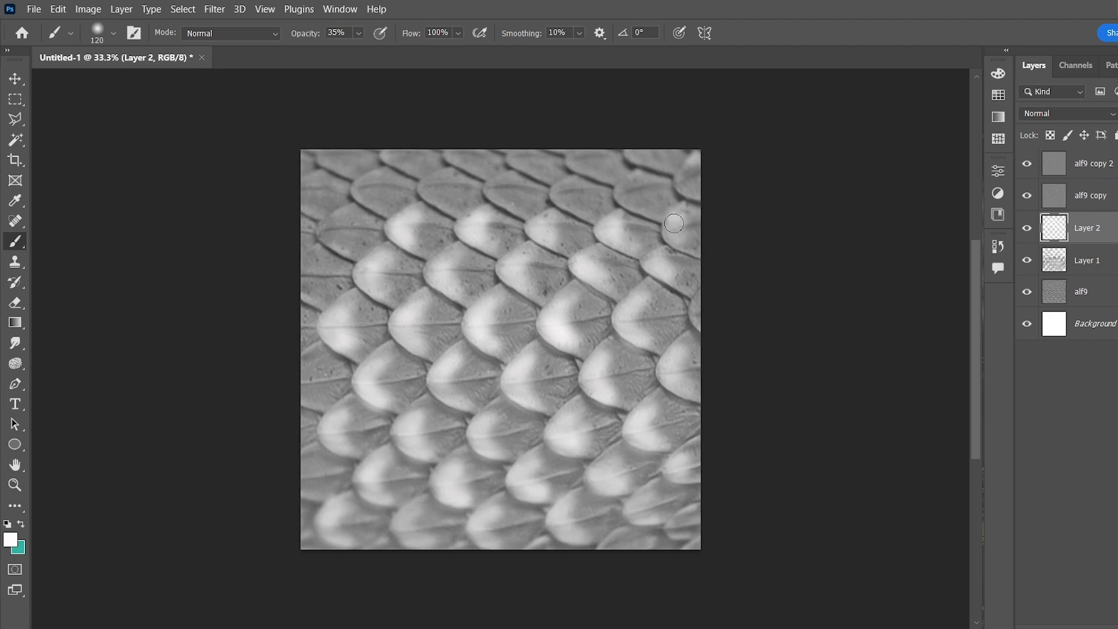
{"action": "left_click_drag", "start_coordinate": [640, 172], "coordinate": [628, 218]}
{"action": "left_click_drag", "start_coordinate": [574, 172], "coordinate": [561, 220]}
{"action": "left_click_drag", "start_coordinate": [510, 169], "coordinate": [498, 214]}
{"action": "left_click_drag", "start_coordinate": [382, 166], "coordinate": [341, 256]}
{"action": "left_click_drag", "start_coordinate": [396, 153], "coordinate": [397, 165]}
{"action": "left_click_drag", "start_coordinate": [457, 153], "coordinate": [469, 172]}
{"action": "mouse_move", "coordinate": [519, 153]}
{"action": "left_mouse_down"}
{"action": "mouse_move", "coordinate": [535, 177]}
{"action": "mouse_move", "coordinate": [591, 175]}
{"action": "left_mouse_up"}
{"action": "left_click_drag", "start_coordinate": [635, 153], "coordinate": [650, 172]}
{"action": "left_click_drag", "start_coordinate": [688, 169], "coordinate": [683, 198]}
- Apply a Gaussian Blur with a 23.5-pixel radius to the white highlights on Layer 2
{"action": "left_click", "coordinate": [209, 11]}
{"action": "mouse_move", "coordinate": [390, 195]}
{"action": "left_click", "coordinate": [454, 257]}
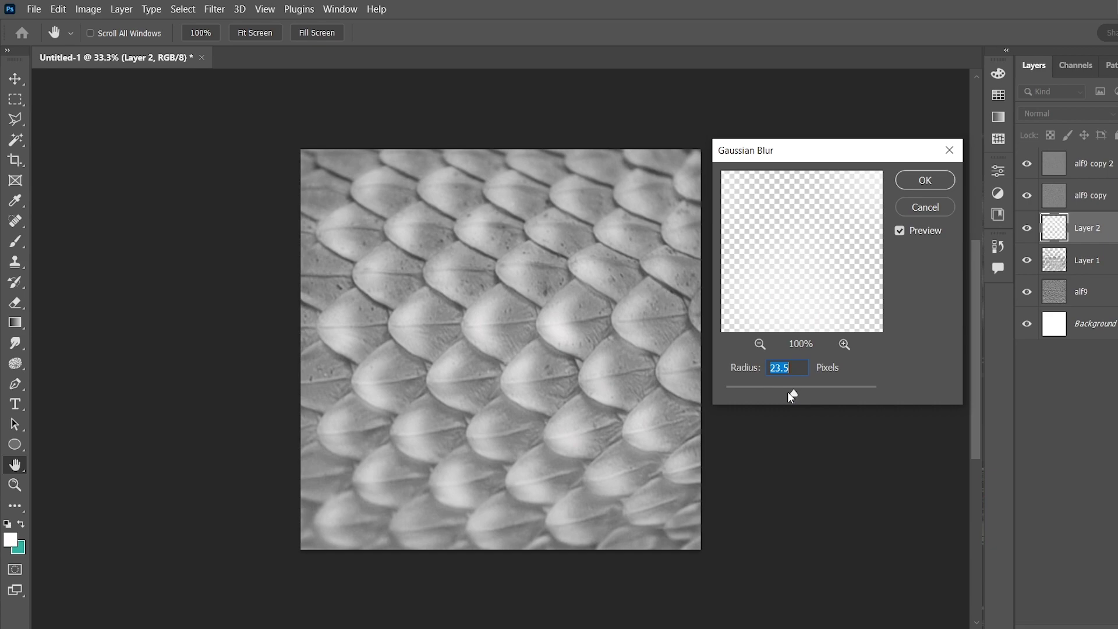
{"action": "left_click", "coordinate": [922, 182]}
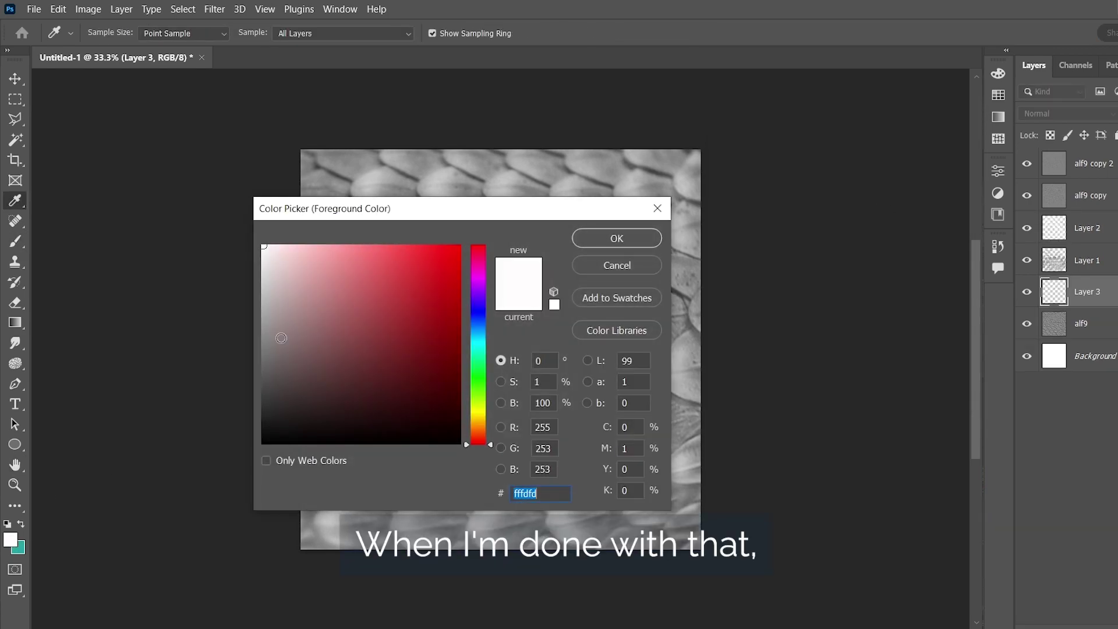
- With a new layer above alf9 active, set up a 48-pixel brush in dark gray (#313131)
{"action": "type", "text": "333333"}
{"action": "key", "text": "Return"}
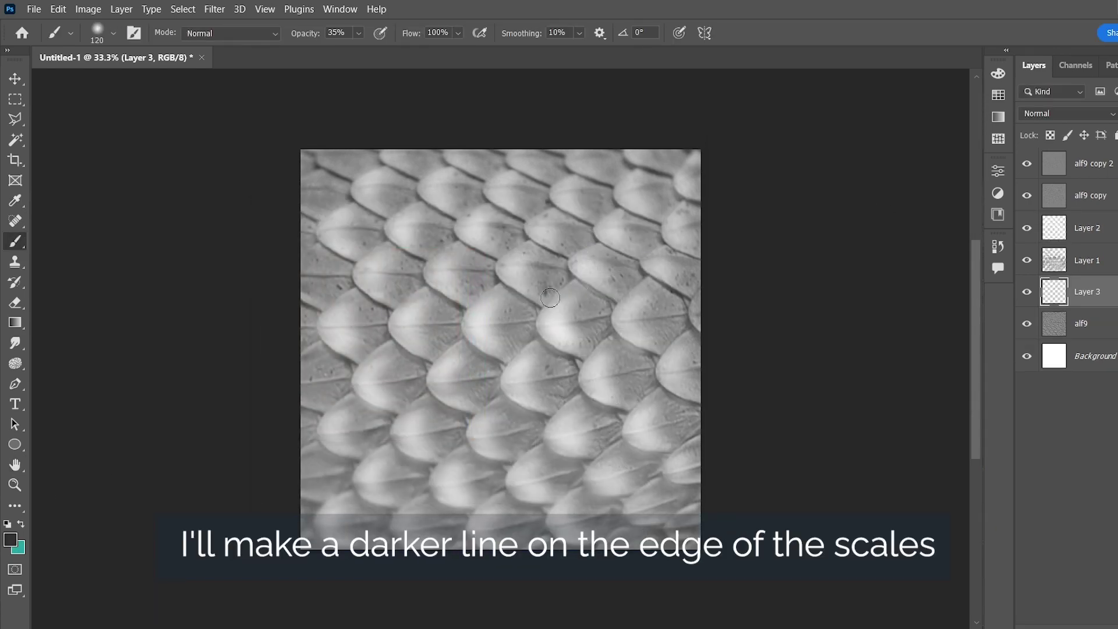
{"action": "left_click", "coordinate": [114, 33]}
{"action": "left_click_drag", "start_coordinate": [116, 82], "coordinate": [111, 82]}
{"action": "key", "text": "Return"}
{"action": "scroll", "coordinate": [414, 367], "scroll_direction": "up", "scroll_amount": 2}
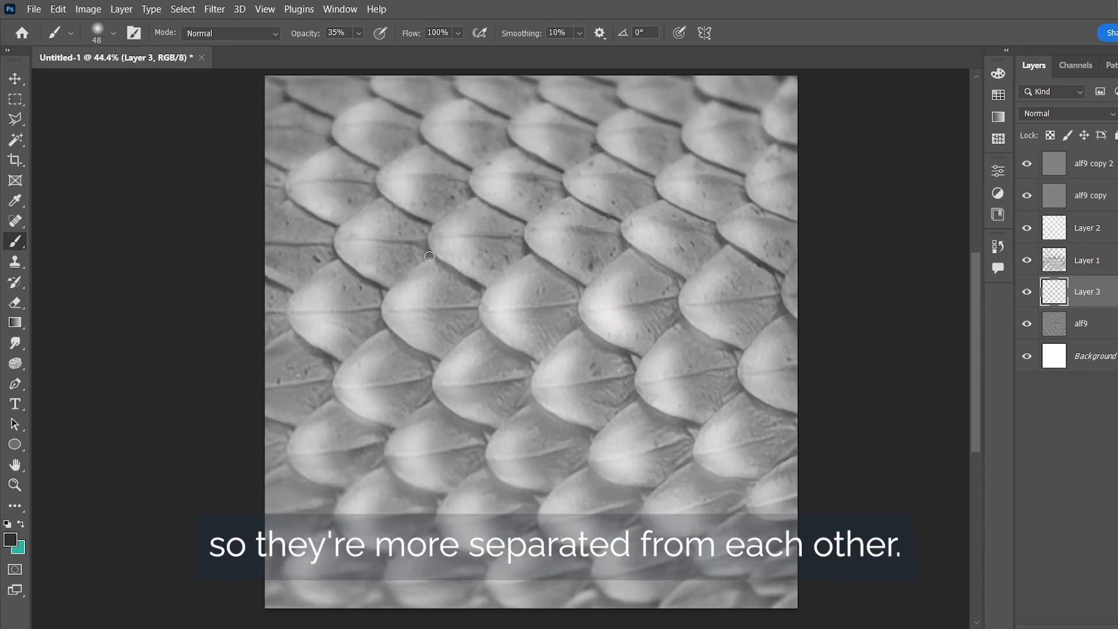
- Set the brush opacity to 29% and paint dark lines along the edges of the central scales
{"action": "left_click", "coordinate": [359, 33]}
{"action": "mouse_move", "coordinate": [428, 257]}
{"action": "left_mouse_down"}
{"action": "mouse_move", "coordinate": [387, 291]}
{"action": "mouse_move", "coordinate": [437, 361]}
{"action": "left_mouse_up"}
{"action": "key", "text": "2"}
{"action": "key", "text": "9"}
{"action": "mouse_move", "coordinate": [426, 256]}
{"action": "left_mouse_down"}
{"action": "mouse_move", "coordinate": [402, 275]}
{"action": "mouse_move", "coordinate": [406, 351]}
{"action": "left_mouse_up"}
{"action": "mouse_move", "coordinate": [527, 256]}
{"action": "left_mouse_down"}
{"action": "mouse_move", "coordinate": [474, 312]}
{"action": "mouse_move", "coordinate": [533, 361]}
{"action": "left_mouse_up"}
{"action": "left_click_drag", "start_coordinate": [564, 194], "coordinate": [527, 244]}
{"action": "left_click_drag", "start_coordinate": [622, 250], "coordinate": [574, 306]}
- Move Layer 3 above Layer 1 and paint dark separating lines along the edges of the remaining scales
{"action": "left_click_drag", "start_coordinate": [1108, 294], "coordinate": [1100, 250]}
{"action": "left_click_drag", "start_coordinate": [677, 323], "coordinate": [681, 420]}
{"action": "left_click_drag", "start_coordinate": [779, 315], "coordinate": [782, 412]}
{"action": "left_click_drag", "start_coordinate": [720, 248], "coordinate": [733, 348]}
{"action": "left_click_drag", "start_coordinate": [569, 330], "coordinate": [593, 432]}
{"action": "scroll", "coordinate": [452, 326], "scroll_direction": "down", "scroll_amount": 1}
{"action": "left_click_drag", "start_coordinate": [441, 332], "coordinate": [487, 400]}
{"action": "scroll", "coordinate": [495, 367], "scroll_direction": "down", "scroll_amount": 2}
{"action": "left_click_drag", "start_coordinate": [514, 344], "coordinate": [539, 427]}
{"action": "left_click_drag", "start_coordinate": [491, 377], "coordinate": [519, 346]}
{"action": "mouse_move", "coordinate": [378, 268]}
{"action": "left_mouse_down"}
{"action": "mouse_move", "coordinate": [380, 364]}
{"action": "mouse_move", "coordinate": [337, 429]}
{"action": "left_mouse_up"}
{"action": "left_click_drag", "start_coordinate": [425, 335], "coordinate": [435, 432]}
{"action": "mouse_move", "coordinate": [630, 339]}
{"action": "left_mouse_down"}
{"action": "mouse_move", "coordinate": [593, 364]}
{"action": "mouse_move", "coordinate": [654, 430]}
{"action": "left_mouse_up"}
{"action": "mouse_move", "coordinate": [737, 331]}
{"action": "left_mouse_down"}
{"action": "mouse_move", "coordinate": [752, 416]}
{"action": "mouse_move", "coordinate": [701, 478]}
{"action": "left_mouse_up"}
{"action": "left_click_drag", "start_coordinate": [580, 403], "coordinate": [589, 487]}
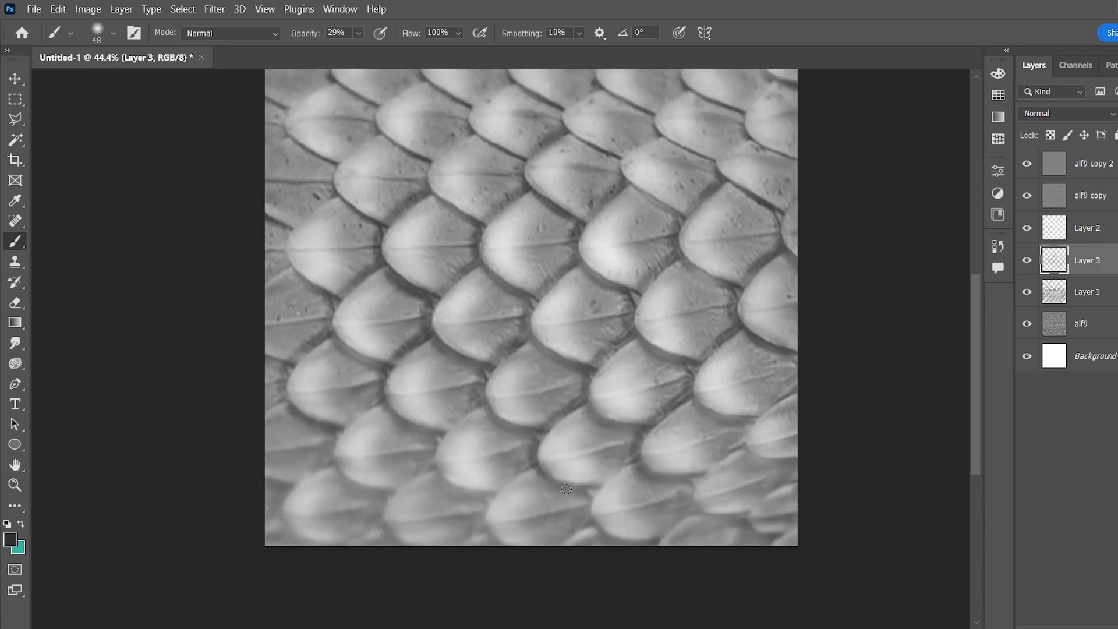
{"action": "left_click_drag", "start_coordinate": [479, 403], "coordinate": [487, 494]}
{"action": "mouse_move", "coordinate": [377, 402]}
{"action": "left_mouse_down"}
{"action": "mouse_move", "coordinate": [388, 491]}
{"action": "mouse_move", "coordinate": [428, 541]}
{"action": "left_mouse_up"}
{"action": "left_click_drag", "start_coordinate": [338, 192], "coordinate": [280, 291]}
{"action": "left_click_drag", "start_coordinate": [379, 131], "coordinate": [335, 216]}
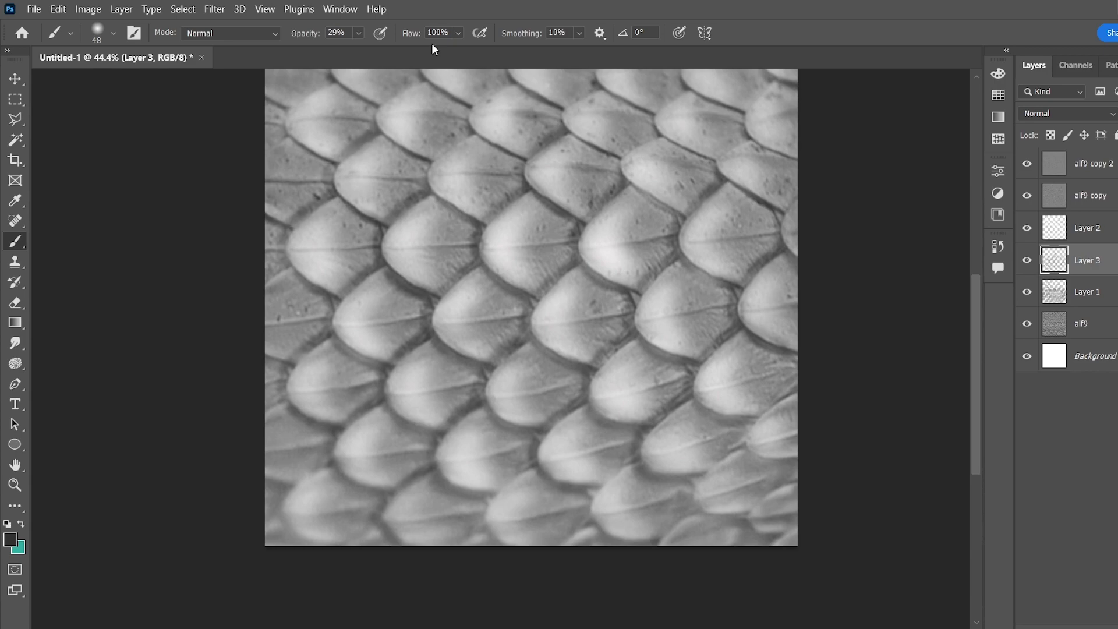
{"action": "left_click_drag", "start_coordinate": [426, 76], "coordinate": [373, 157]}
{"action": "left_click_drag", "start_coordinate": [512, 81], "coordinate": [466, 161]}
{"action": "left_click_drag", "start_coordinate": [600, 87], "coordinate": [568, 157]}
{"action": "left_click_drag", "start_coordinate": [614, 134], "coordinate": [609, 187]}
{"action": "left_click_drag", "start_coordinate": [658, 138], "coordinate": [676, 211]}
{"action": "left_click_drag", "start_coordinate": [686, 90], "coordinate": [706, 162]}
{"action": "scroll", "coordinate": [706, 162], "scroll_direction": "up", "scroll_amount": 3}
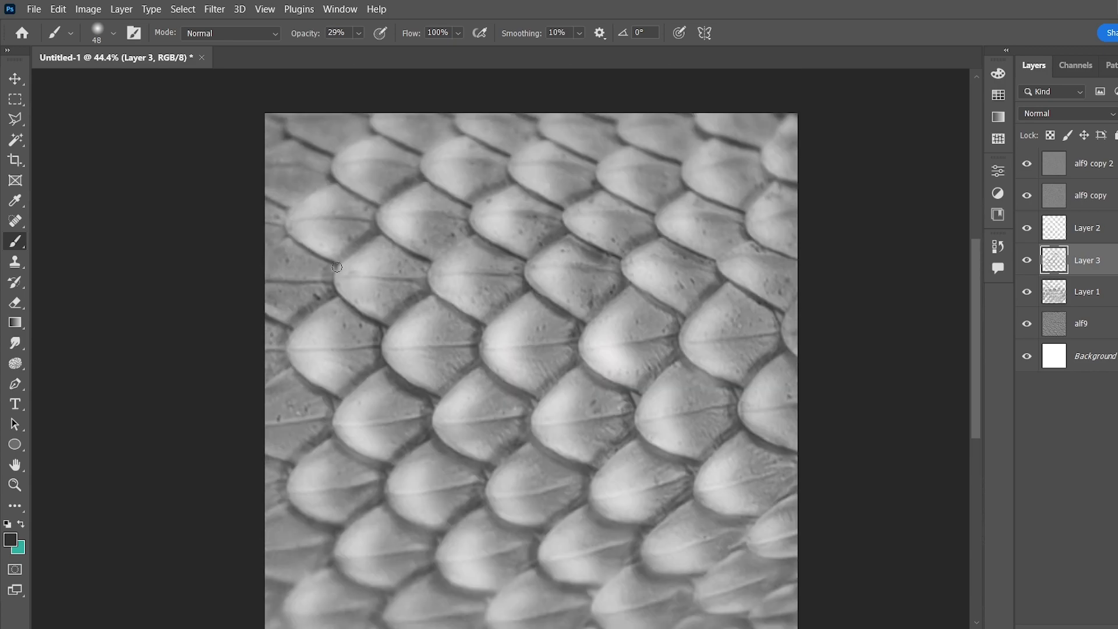
{"action": "left_click_drag", "start_coordinate": [329, 183], "coordinate": [321, 261]}
{"action": "mouse_move", "coordinate": [373, 131]}
{"action": "left_mouse_down"}
{"action": "mouse_move", "coordinate": [341, 150]}
{"action": "mouse_move", "coordinate": [364, 205]}
{"action": "left_mouse_up"}
{"action": "left_click_drag", "start_coordinate": [454, 136], "coordinate": [459, 207]}
{"action": "left_click_drag", "start_coordinate": [612, 129], "coordinate": [620, 202]}
{"action": "mouse_move", "coordinate": [707, 140]}
{"action": "left_mouse_down"}
{"action": "mouse_move", "coordinate": [699, 204]}
{"action": "mouse_move", "coordinate": [730, 213]}
{"action": "left_mouse_up"}
{"action": "left_click_drag", "start_coordinate": [528, 137], "coordinate": [547, 207]}
- Apply a Gaussian Blur with a 22.2-pixel radius to the dark edge lines on Layer 3
{"action": "left_click", "coordinate": [214, 9]}
{"action": "mouse_move", "coordinate": [341, 197]}
{"action": "left_click", "coordinate": [444, 253]}
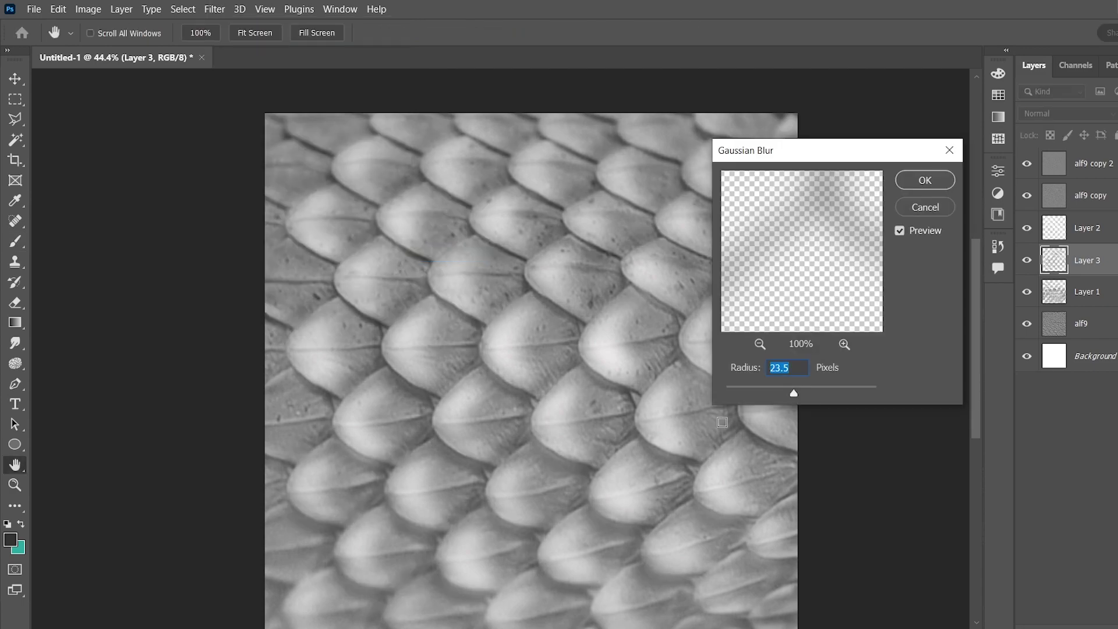
{"action": "mouse_move", "coordinate": [790, 395]}
{"action": "left_mouse_down"}
{"action": "mouse_move", "coordinate": [774, 396]}
{"action": "mouse_move", "coordinate": [794, 391]}
{"action": "left_mouse_up"}
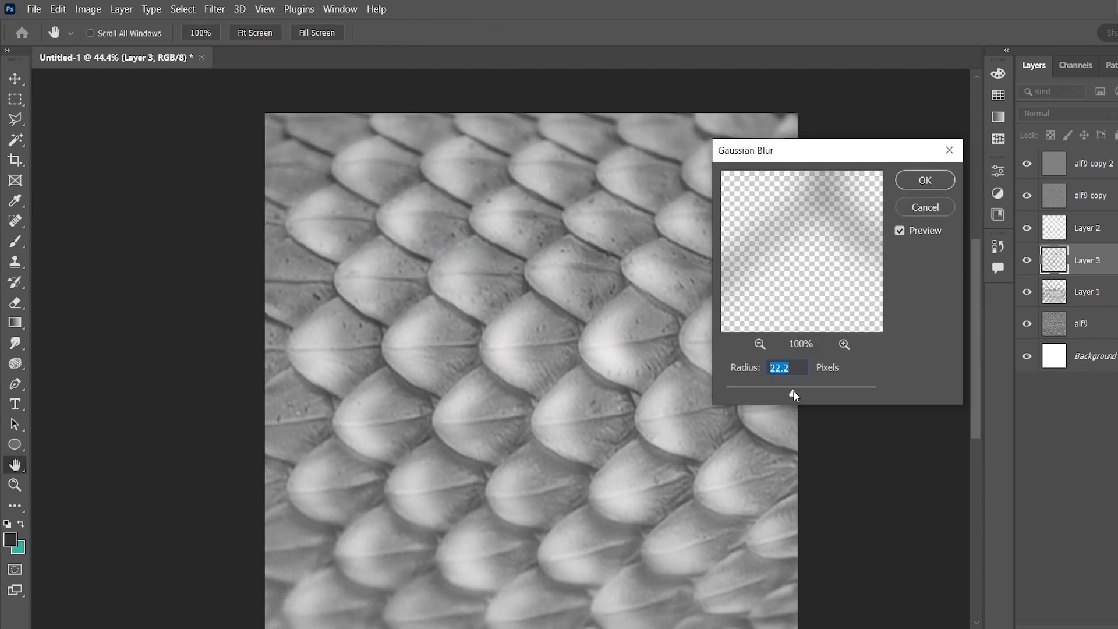
{"action": "left_click", "coordinate": [915, 182]}
- Add a new layer above Layer 2 and set the foreground color to white (#ffffff)
{"action": "left_click", "coordinate": [1065, 229]}
{"action": "key", "text": "ctrl+shift+alt+n"}
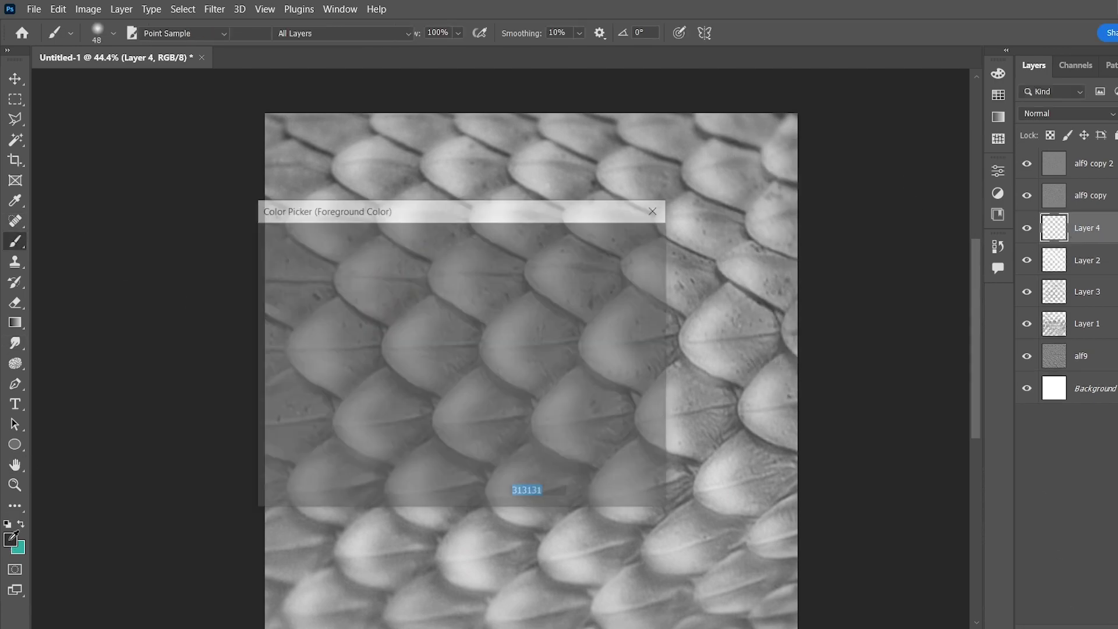
{"action": "type", "text": "ffffff"}
{"action": "key", "text": "Return"}
- Paint a white ridge along the middle of each scale with the 48-pixel brush, raising its opacity to 50%
{"action": "left_click_drag", "start_coordinate": [666, 334], "coordinate": [716, 341]}
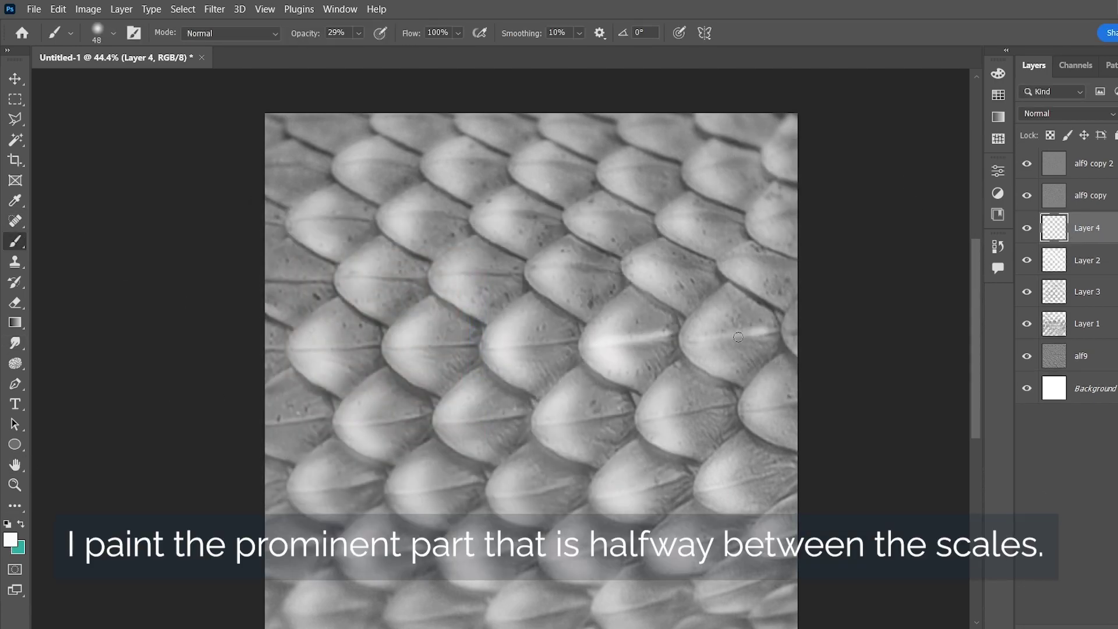
{"action": "left_click_drag", "start_coordinate": [463, 344], "coordinate": [397, 348]}
{"action": "left_click_drag", "start_coordinate": [362, 344], "coordinate": [298, 346]}
{"action": "left_click_drag", "start_coordinate": [411, 280], "coordinate": [346, 276]}
{"action": "left_click_drag", "start_coordinate": [502, 271], "coordinate": [446, 273]}
{"action": "left_click_drag", "start_coordinate": [548, 217], "coordinate": [488, 217]}
{"action": "left_click_drag", "start_coordinate": [453, 216], "coordinate": [402, 213]}
{"action": "left_click_drag", "start_coordinate": [366, 221], "coordinate": [312, 214]}
{"action": "left_click_drag", "start_coordinate": [316, 277], "coordinate": [263, 278]}
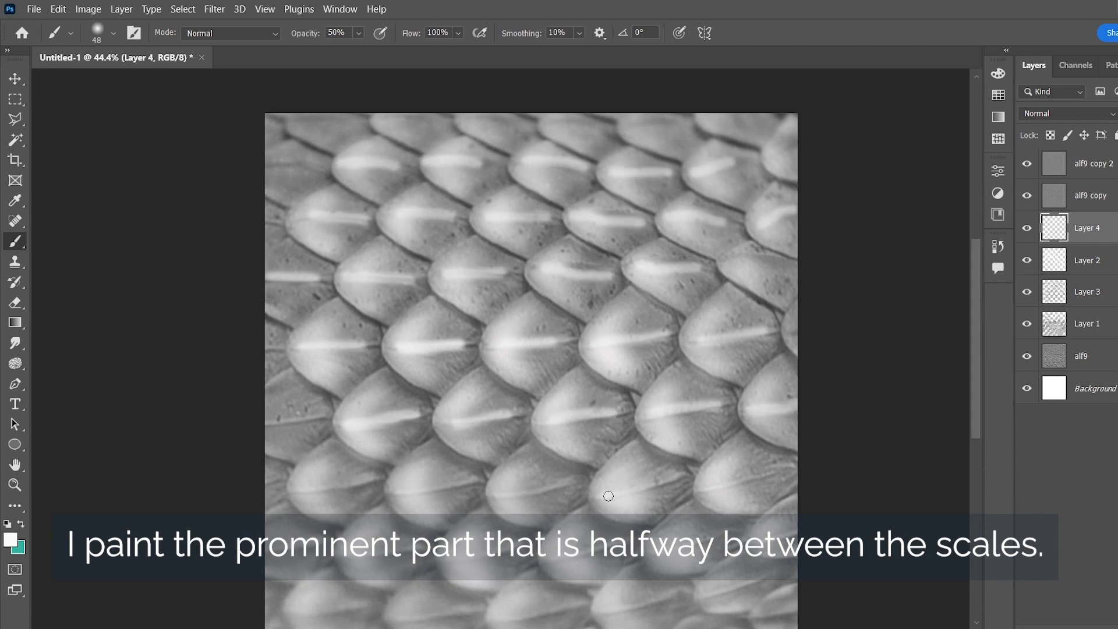
{"action": "left_click_drag", "start_coordinate": [568, 482], "coordinate": [495, 493]}
{"action": "left_click_drag", "start_coordinate": [396, 490], "coordinate": [463, 484]}
{"action": "left_click_drag", "start_coordinate": [757, 581], "coordinate": [702, 599]}
{"action": "left_click_drag", "start_coordinate": [491, 617], "coordinate": [561, 610]}
{"action": "scroll", "coordinate": [524, 582], "scroll_direction": "down", "scroll_amount": 3}
{"action": "left_click_drag", "start_coordinate": [389, 541], "coordinate": [465, 533]}
{"action": "left_click_drag", "start_coordinate": [287, 535], "coordinate": [355, 531]}
{"action": "scroll", "coordinate": [326, 465], "scroll_direction": "up", "scroll_amount": 2}
{"action": "left_click_drag", "start_coordinate": [310, 391], "coordinate": [266, 394]}
- Apply a Gaussian Blur to the white ridges on Layer 4
{"action": "left_click", "coordinate": [214, 8]}
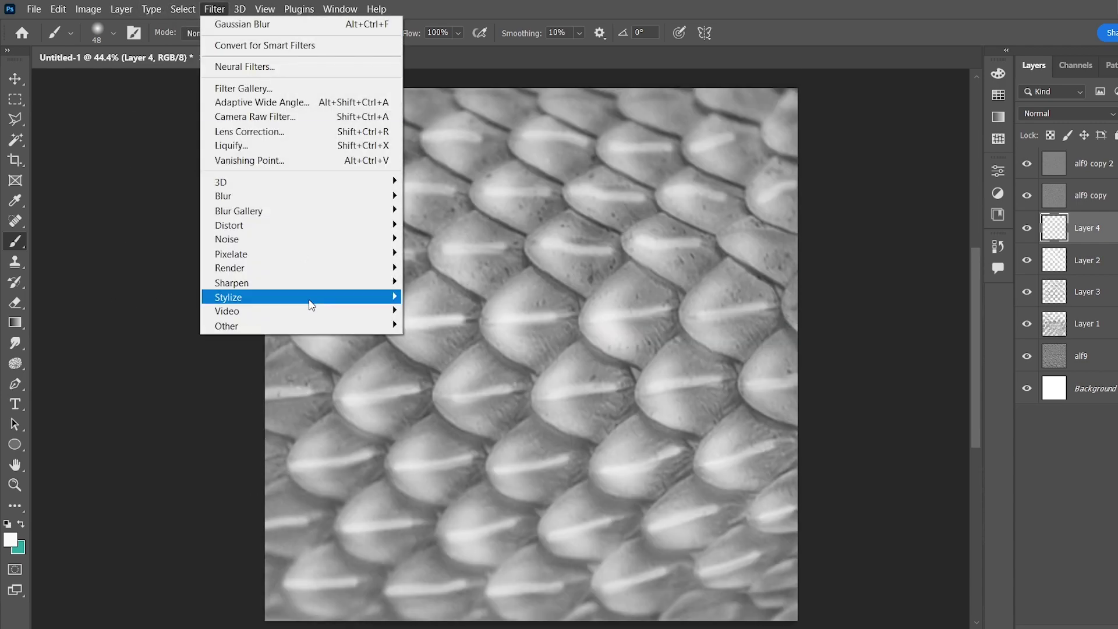
{"action": "mouse_move", "coordinate": [233, 201]}
{"action": "left_click", "coordinate": [442, 251]}
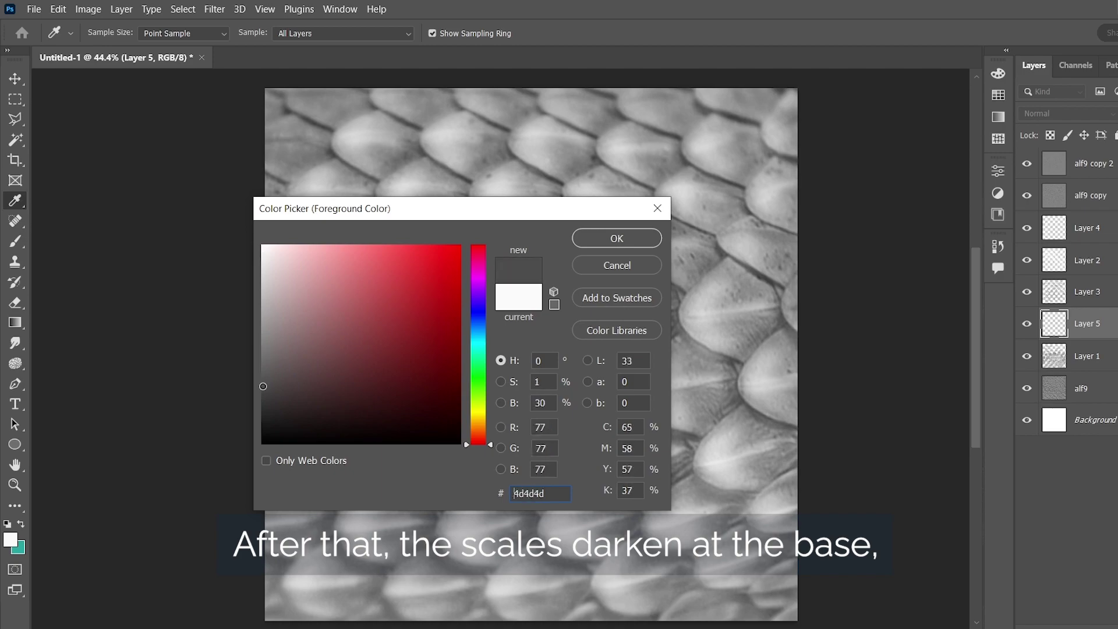
- With a new layer above Layer 1 active, set up a 114-pixel brush in dark gray (#4d4d4d) at 39% opacity
{"action": "key", "text": "Return"}
{"action": "left_click", "coordinate": [113, 33]}
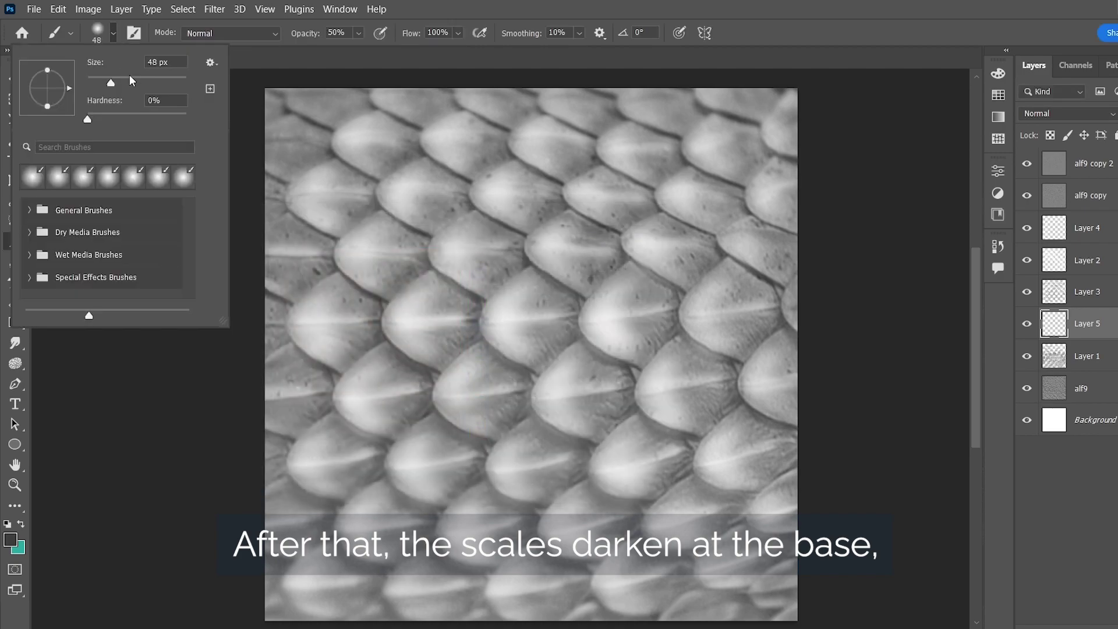
{"action": "left_click", "coordinate": [360, 32]}
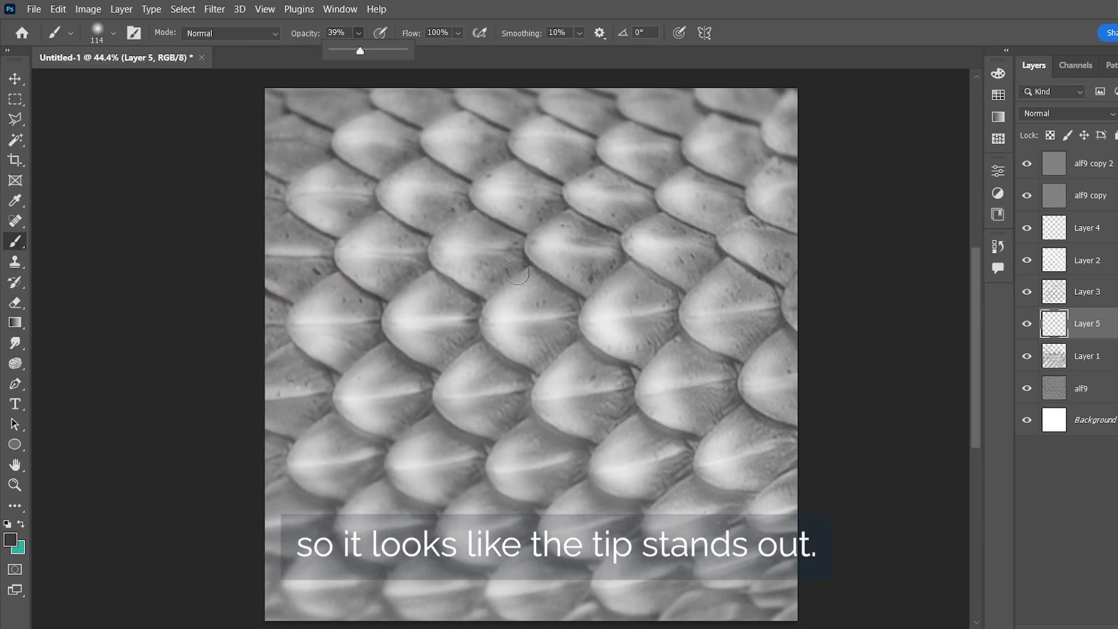
- Paint dark gray shading over the base of each scale on Layer 5 so the tips stand out
{"action": "left_click_drag", "start_coordinate": [733, 195], "coordinate": [715, 220]}
{"action": "left_click_drag", "start_coordinate": [644, 202], "coordinate": [625, 180]}
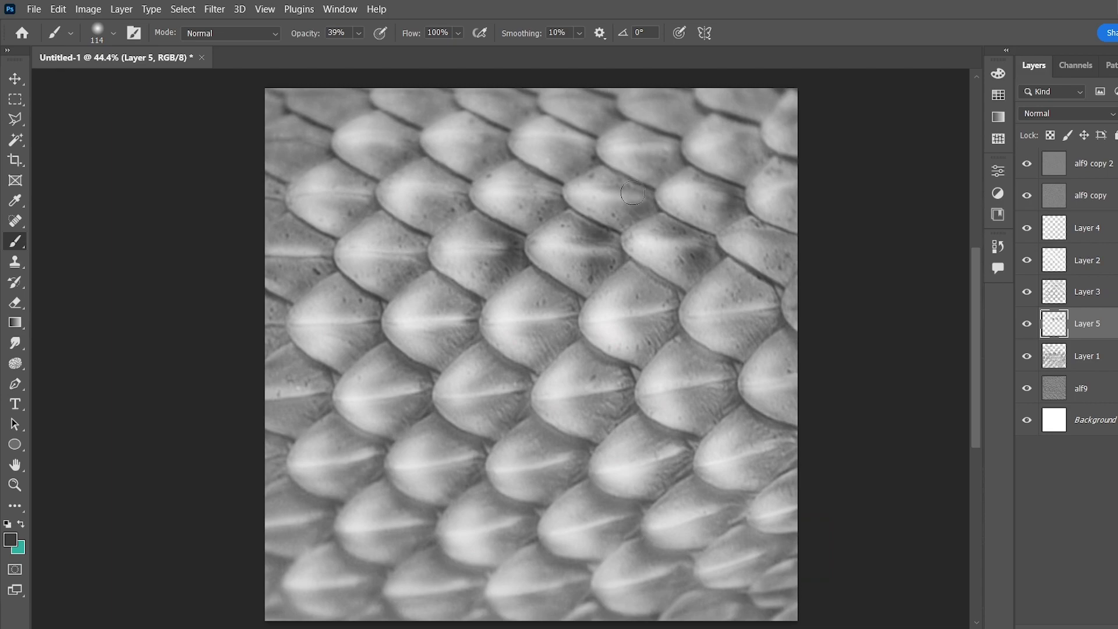
{"action": "left_click_drag", "start_coordinate": [360, 188], "coordinate": [339, 216]}
{"action": "left_click_drag", "start_coordinate": [412, 245], "coordinate": [397, 272]}
{"action": "mouse_move", "coordinate": [460, 300]}
{"action": "left_mouse_down"}
{"action": "mouse_move", "coordinate": [460, 327]}
{"action": "mouse_move", "coordinate": [443, 344]}
{"action": "left_mouse_up"}
{"action": "left_click_drag", "start_coordinate": [374, 339], "coordinate": [353, 291]}
{"action": "left_click_drag", "start_coordinate": [561, 295], "coordinate": [550, 341]}
{"action": "left_click_drag", "start_coordinate": [659, 284], "coordinate": [640, 327]}
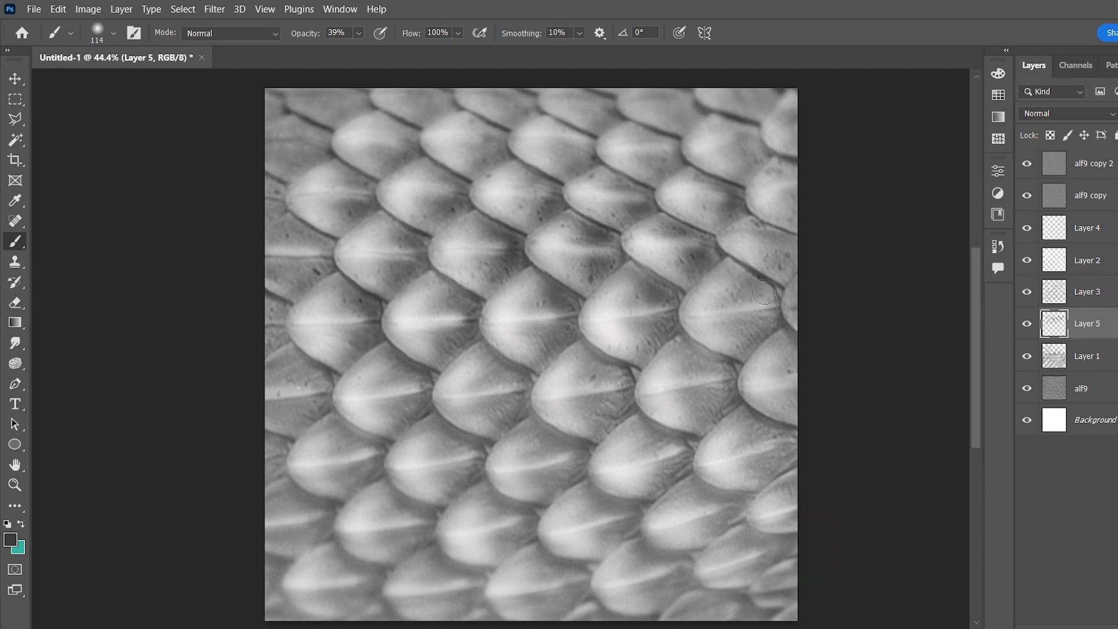
{"action": "left_click_drag", "start_coordinate": [764, 286], "coordinate": [752, 327]}
{"action": "scroll", "coordinate": [725, 185], "scroll_direction": "down", "scroll_amount": 2}
{"action": "left_click_drag", "start_coordinate": [416, 347], "coordinate": [607, 377]}
{"action": "mouse_move", "coordinate": [766, 415]}
{"action": "left_mouse_down"}
{"action": "mouse_move", "coordinate": [670, 407]}
{"action": "mouse_move", "coordinate": [637, 389]}
{"action": "mouse_move", "coordinate": [561, 428]}
{"action": "mouse_move", "coordinate": [365, 410]}
{"action": "mouse_move", "coordinate": [388, 535]}
{"action": "mouse_move", "coordinate": [725, 466]}
{"action": "mouse_move", "coordinate": [737, 548]}
{"action": "mouse_move", "coordinate": [686, 529]}
{"action": "mouse_move", "coordinate": [453, 549]}
{"action": "mouse_move", "coordinate": [365, 533]}
{"action": "mouse_move", "coordinate": [322, 340]}
{"action": "left_mouse_up"}
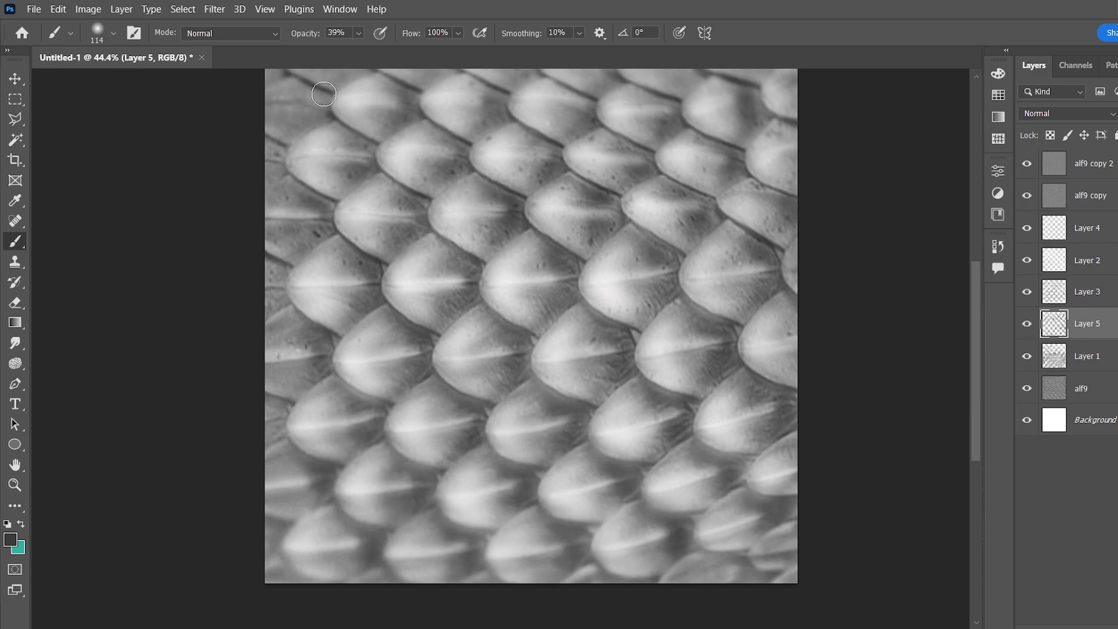
- Apply a Gaussian Blur to the dark base shading on Layer 5
{"action": "scroll", "coordinate": [318, 95], "scroll_direction": "up", "scroll_amount": 2}
{"action": "left_click", "coordinate": [214, 9]}
{"action": "mouse_move", "coordinate": [245, 202]}
{"action": "left_click", "coordinate": [436, 252]}
{"action": "left_click_drag", "start_coordinate": [775, 393], "coordinate": [793, 390]}
{"action": "left_click", "coordinate": [908, 183]}
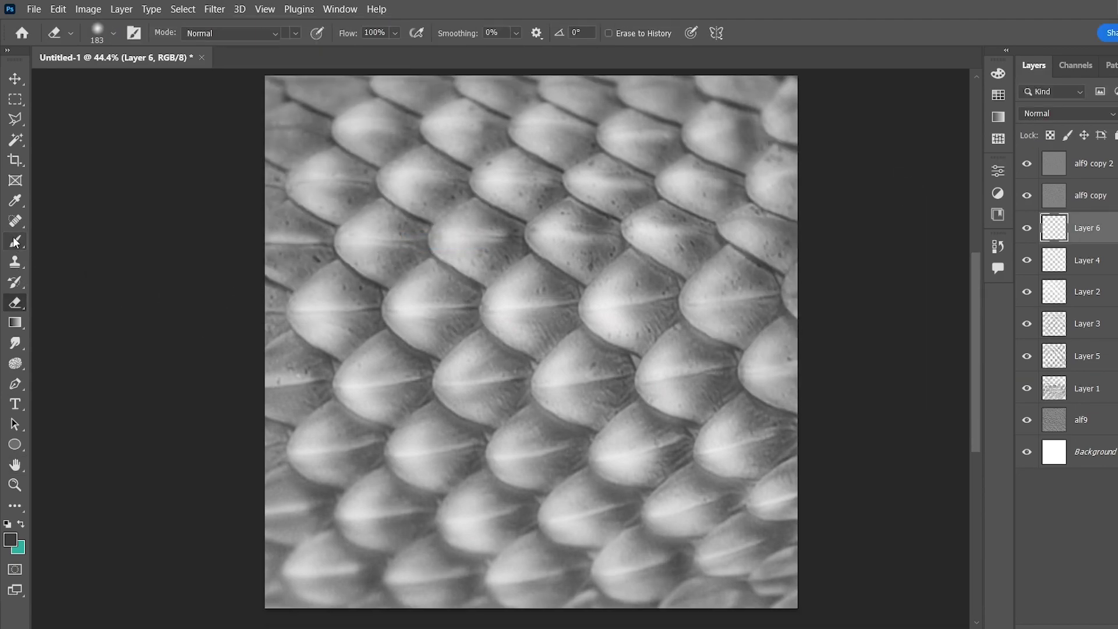
- Set up a 42-pixel brush at 54% opacity for painting on Layer 6
{"action": "left_click", "coordinate": [14, 241]}
{"action": "left_click", "coordinate": [113, 34]}
{"action": "left_click_drag", "start_coordinate": [103, 79], "coordinate": [97, 79]}
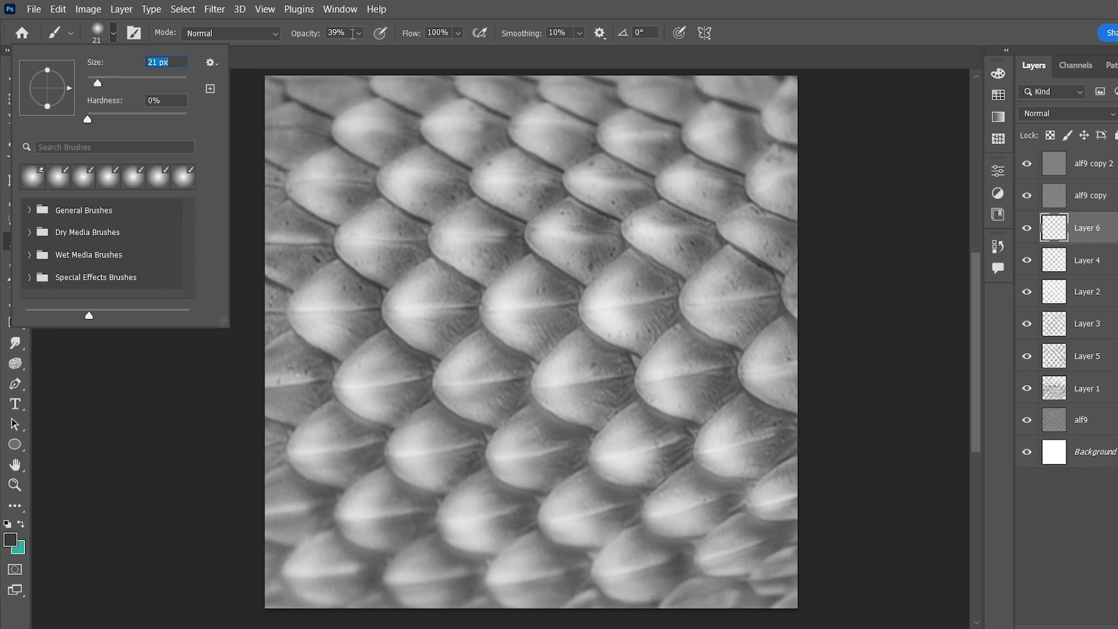
{"action": "left_click_drag", "start_coordinate": [355, 39], "coordinate": [377, 50]}
{"action": "left_click", "coordinate": [114, 33]}
{"action": "left_click", "coordinate": [429, 255]}
{"action": "scroll", "coordinate": [462, 247], "scroll_direction": "up", "scroll_amount": 3}
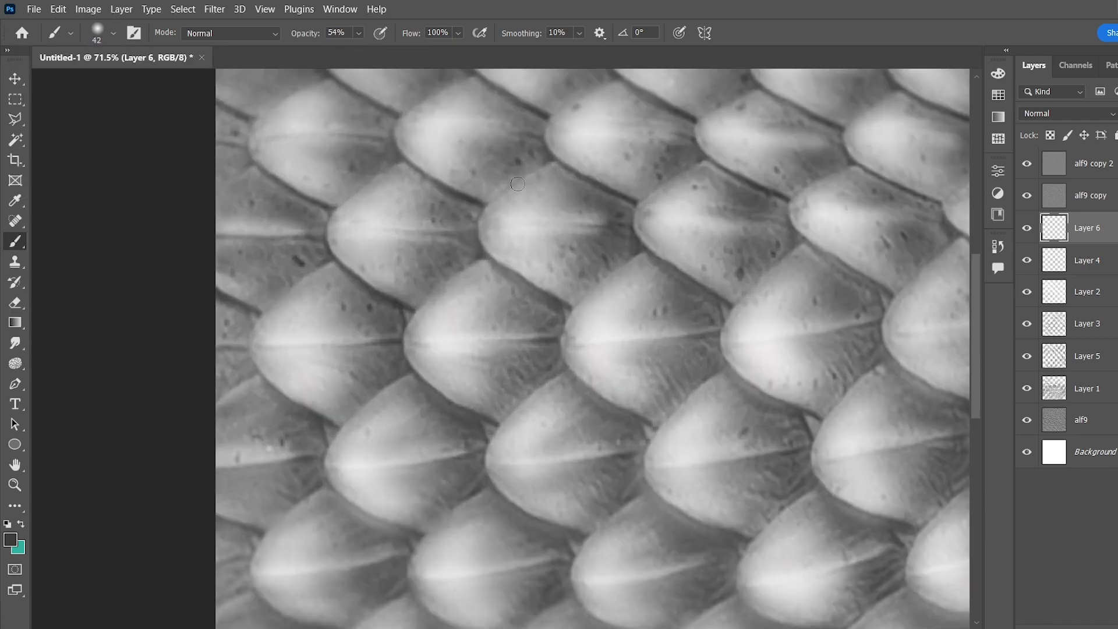
- Paint dark gray outlines in the gaps around the scales across the image on Layer 6 to strengthen their edges
{"action": "left_click_drag", "start_coordinate": [548, 166], "coordinate": [562, 302]}
{"action": "mouse_move", "coordinate": [393, 163]}
{"action": "left_mouse_down"}
{"action": "mouse_move", "coordinate": [361, 187]}
{"action": "mouse_move", "coordinate": [396, 304]}
{"action": "left_mouse_up"}
{"action": "left_click_drag", "start_coordinate": [702, 164], "coordinate": [721, 303]}
{"action": "left_click_drag", "start_coordinate": [850, 166], "coordinate": [862, 282]}
{"action": "left_click_drag", "start_coordinate": [804, 250], "coordinate": [728, 317]}
{"action": "left_click_drag", "start_coordinate": [813, 418], "coordinate": [722, 349]}
{"action": "left_click_drag", "start_coordinate": [637, 251], "coordinate": [645, 425]}
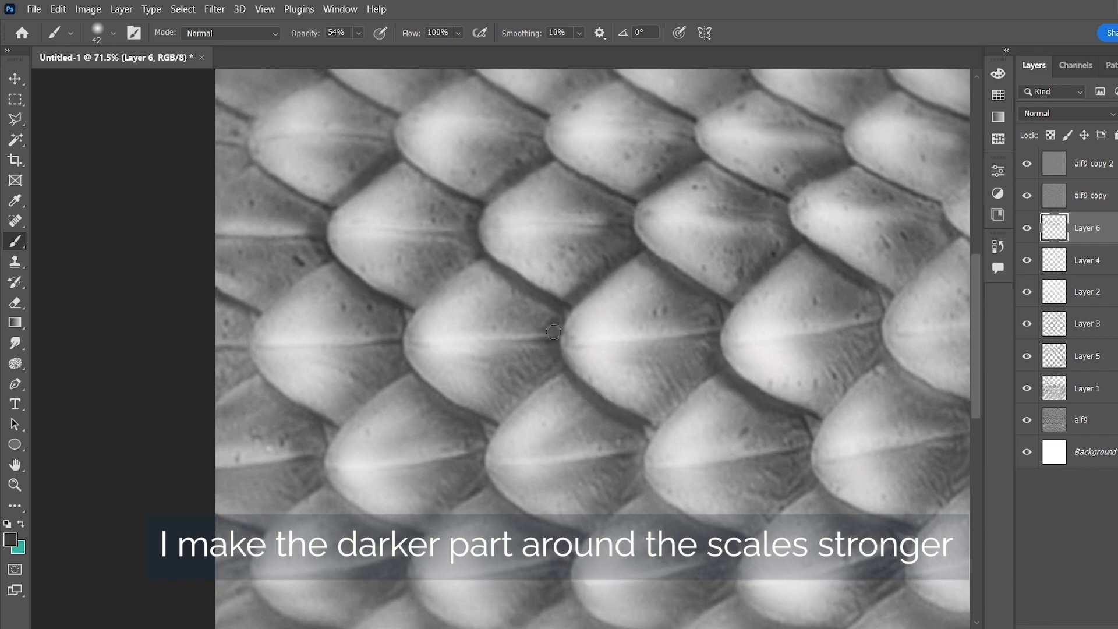
{"action": "left_click_drag", "start_coordinate": [484, 263], "coordinate": [490, 437]}
{"action": "left_click_drag", "start_coordinate": [554, 380], "coordinate": [570, 539]}
{"action": "scroll", "coordinate": [646, 368], "scroll_direction": "down", "scroll_amount": 3}
{"action": "left_click_drag", "start_coordinate": [647, 368], "coordinate": [661, 513]}
{"action": "mouse_move", "coordinate": [718, 247]}
{"action": "left_mouse_down"}
{"action": "mouse_move", "coordinate": [701, 397]}
{"action": "mouse_move", "coordinate": [746, 416]}
{"action": "left_mouse_up"}
{"action": "left_click_drag", "start_coordinate": [881, 239], "coordinate": [900, 403]}
{"action": "scroll", "coordinate": [885, 259], "scroll_direction": "down", "scroll_amount": 3}
{"action": "left_click_drag", "start_coordinate": [294, 150], "coordinate": [294, 268]}
{"action": "left_click_drag", "start_coordinate": [415, 319], "coordinate": [431, 437]}
{"action": "left_click_drag", "start_coordinate": [293, 314], "coordinate": [306, 429]}
{"action": "left_click_drag", "start_coordinate": [463, 404], "coordinate": [486, 505]}
{"action": "left_click_drag", "start_coordinate": [349, 399], "coordinate": [337, 499]}
{"action": "left_click_drag", "start_coordinate": [658, 323], "coordinate": [678, 423]}
{"action": "mouse_move", "coordinate": [804, 416]}
{"action": "left_mouse_down"}
{"action": "mouse_move", "coordinate": [762, 323]}
{"action": "mouse_move", "coordinate": [742, 343]}
{"action": "left_mouse_up"}
{"action": "scroll", "coordinate": [757, 314], "scroll_direction": "down", "scroll_amount": 2}
{"action": "left_click_drag", "start_coordinate": [670, 390], "coordinate": [740, 434]}
{"action": "mouse_move", "coordinate": [853, 335]}
{"action": "left_mouse_down"}
{"action": "mouse_move", "coordinate": [815, 355]}
{"action": "mouse_move", "coordinate": [845, 415]}
{"action": "left_mouse_up"}
{"action": "key", "text": "ctrl+z"}
{"action": "left_click_drag", "start_coordinate": [797, 381], "coordinate": [853, 415]}
{"action": "left_click_drag", "start_coordinate": [766, 82], "coordinate": [730, 180]}
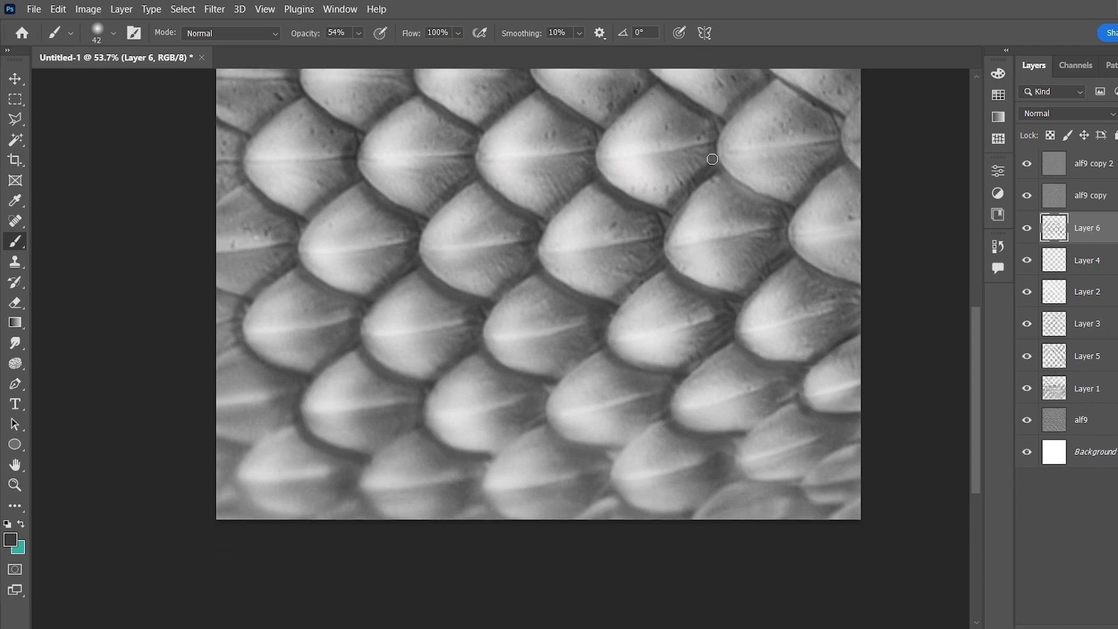
{"action": "scroll", "coordinate": [699, 167], "scroll_direction": "down", "scroll_amount": 2}
{"action": "left_click_drag", "start_coordinate": [605, 314], "coordinate": [614, 406]}
{"action": "left_click_drag", "start_coordinate": [798, 364], "coordinate": [775, 443]}
{"action": "left_click_drag", "start_coordinate": [850, 396], "coordinate": [821, 466]}
{"action": "left_click_drag", "start_coordinate": [539, 389], "coordinate": [499, 479]}
{"action": "left_click_drag", "start_coordinate": [657, 384], "coordinate": [650, 474]}
{"action": "left_click_drag", "start_coordinate": [410, 393], "coordinate": [390, 478]}
{"action": "left_click_drag", "start_coordinate": [291, 385], "coordinate": [232, 428]}
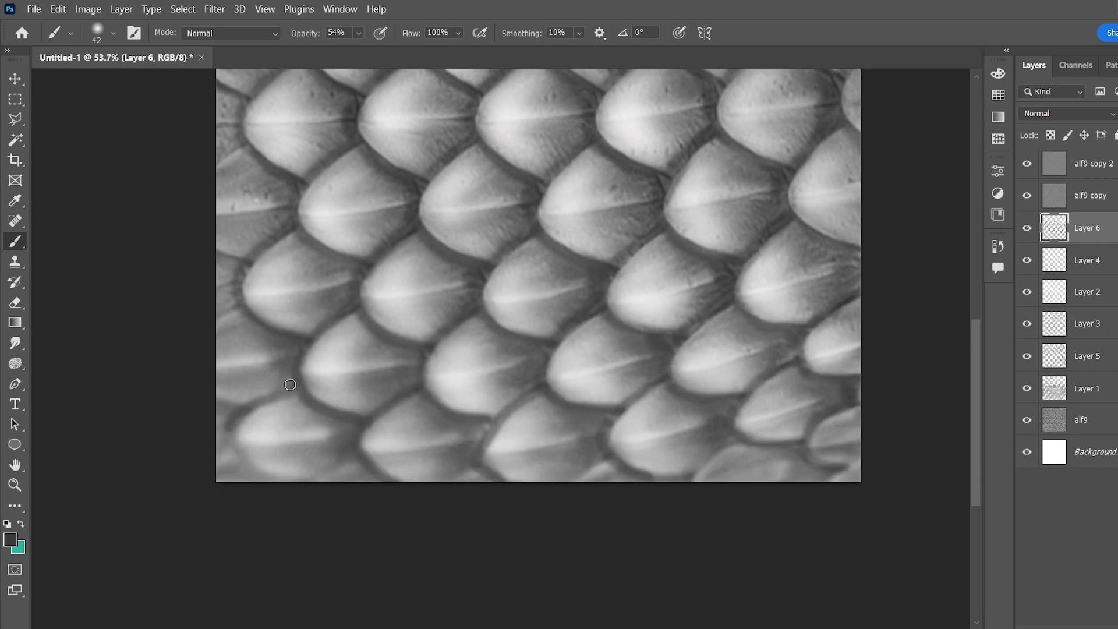
{"action": "scroll", "coordinate": [594, 425], "scroll_direction": "up", "scroll_amount": 8}
{"action": "mouse_move", "coordinate": [660, 171]}
{"action": "left_mouse_down"}
{"action": "mouse_move", "coordinate": [670, 244]}
{"action": "mouse_move", "coordinate": [632, 288]}
{"action": "left_mouse_up"}
{"action": "left_click_drag", "start_coordinate": [513, 215], "coordinate": [517, 296]}
{"action": "left_click_drag", "start_coordinate": [402, 211], "coordinate": [401, 297]}
{"action": "left_click_drag", "start_coordinate": [295, 208], "coordinate": [300, 304]}
{"action": "scroll", "coordinate": [300, 304], "scroll_direction": "up", "scroll_amount": 2}
{"action": "left_click_drag", "start_coordinate": [344, 229], "coordinate": [341, 294]}
{"action": "left_click_drag", "start_coordinate": [437, 286], "coordinate": [459, 298]}
{"action": "left_click_drag", "start_coordinate": [553, 218], "coordinate": [565, 297]}
{"action": "left_click_drag", "start_coordinate": [757, 221], "coordinate": [792, 300]}
{"action": "left_click_drag", "start_coordinate": [853, 195], "coordinate": [853, 358]}
{"action": "left_click_drag", "start_coordinate": [807, 337], "coordinate": [827, 413]}
{"action": "left_click_drag", "start_coordinate": [714, 274], "coordinate": [757, 367]}
{"action": "scroll", "coordinate": [279, 233], "scroll_direction": "up", "scroll_amount": 2}
{"action": "scroll", "coordinate": [571, 402], "scroll_direction": "down", "scroll_amount": 3}
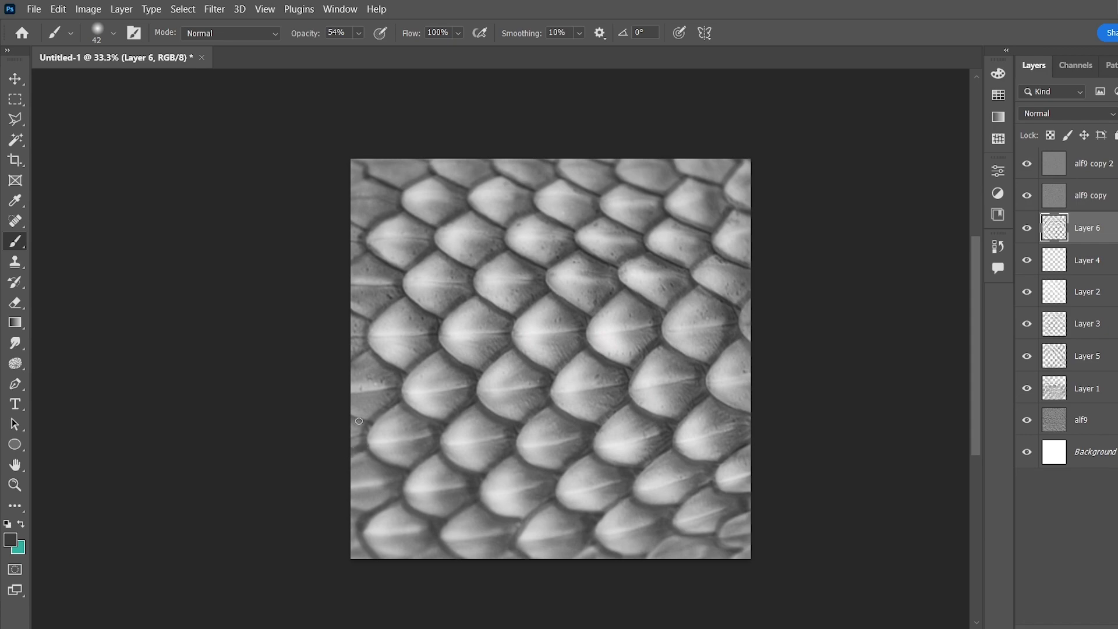
- Apply a Gaussian Blur to the dark outlines on Layer 6
{"action": "left_click", "coordinate": [215, 15]}
{"action": "mouse_move", "coordinate": [314, 200]}
{"action": "left_click", "coordinate": [435, 253]}
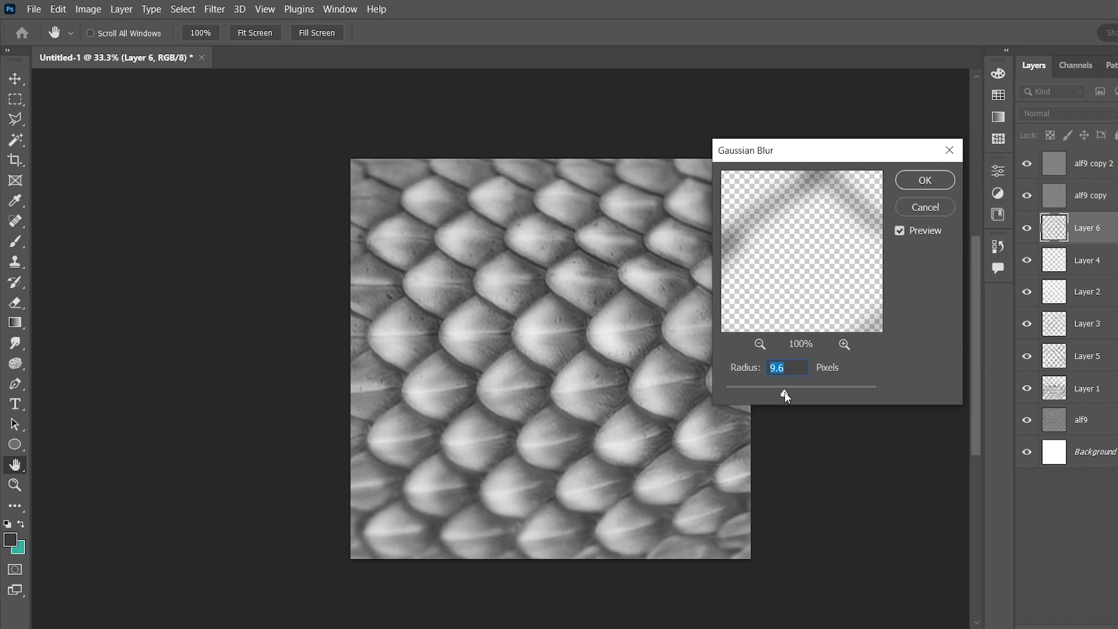
{"action": "left_click_drag", "start_coordinate": [785, 390], "coordinate": [789, 391]}
{"action": "left_click", "coordinate": [935, 183]}
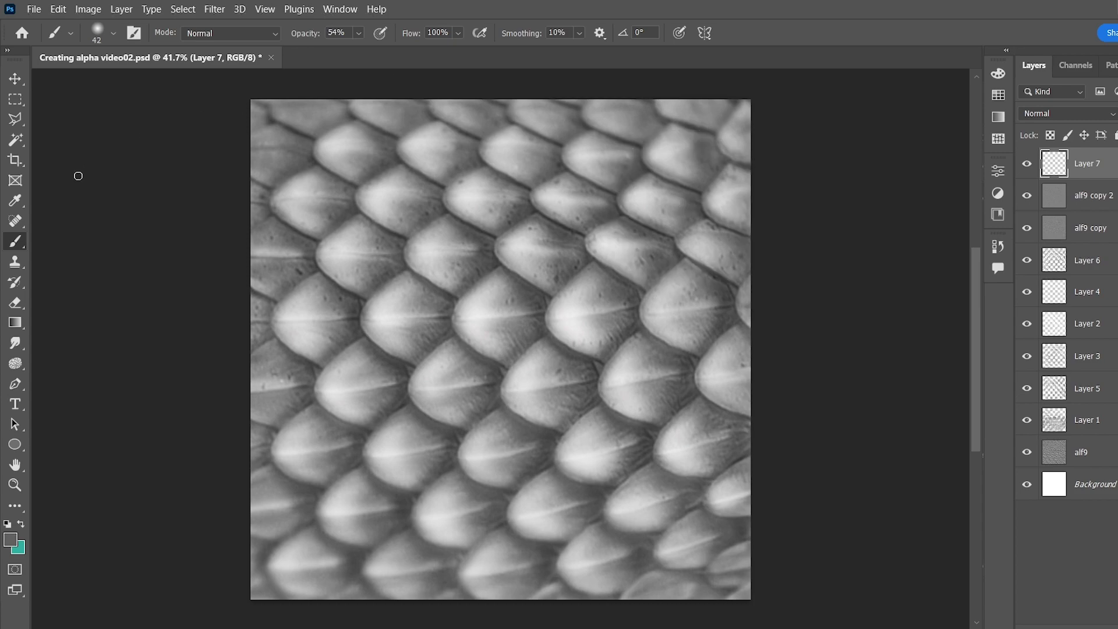
- With a 95-pixel gray brush at 82% opacity, paint over the partial scales along the image's upper and side edges on Layer 7
{"action": "left_click", "coordinate": [110, 38]}
{"action": "left_click_drag", "start_coordinate": [108, 81], "coordinate": [135, 80]}
{"action": "left_click", "coordinate": [358, 34]}
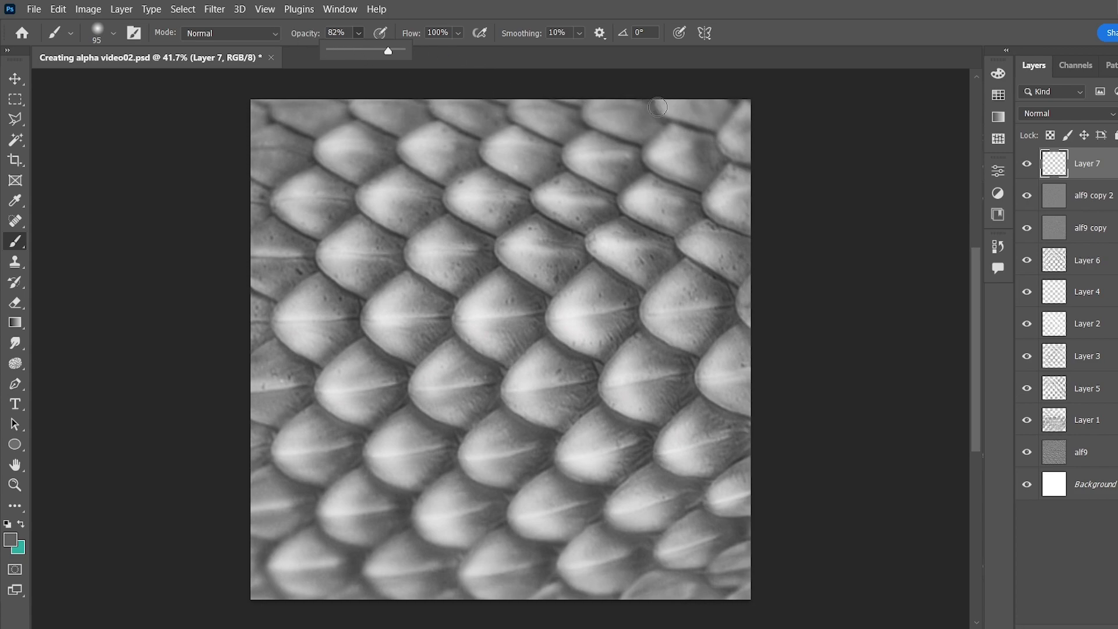
{"action": "left_click_drag", "start_coordinate": [657, 107], "coordinate": [688, 113]}
{"action": "mouse_move", "coordinate": [753, 133]}
{"action": "left_mouse_down"}
{"action": "mouse_move", "coordinate": [466, 106]}
{"action": "mouse_move", "coordinate": [287, 123]}
{"action": "left_mouse_up"}
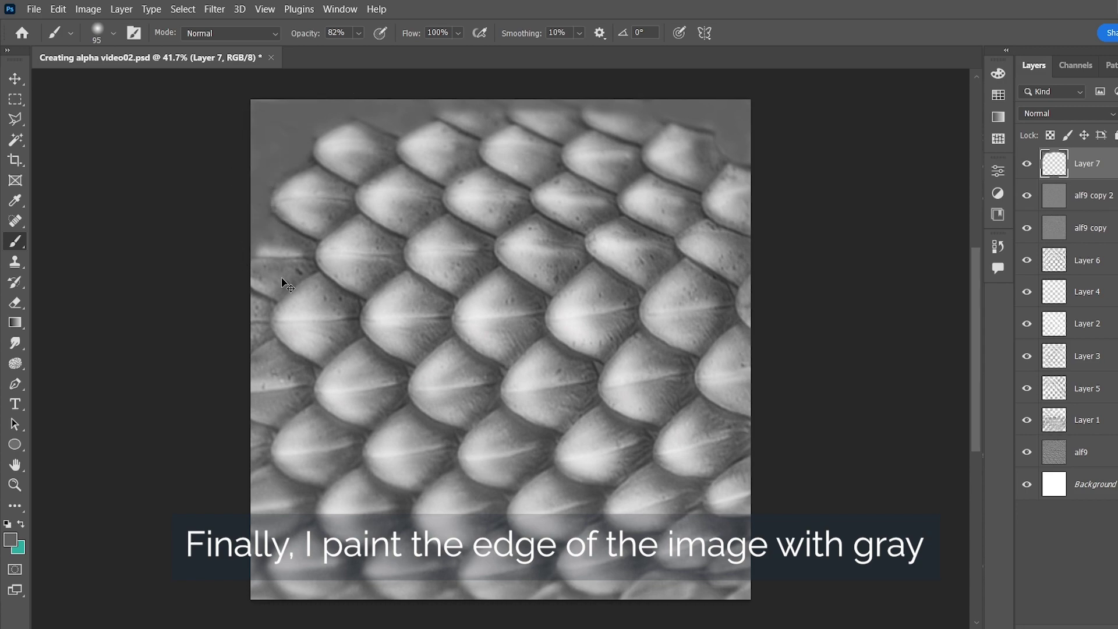
{"action": "mouse_move", "coordinate": [283, 271]}
{"action": "left_mouse_down"}
{"action": "mouse_move", "coordinate": [255, 245]}
{"action": "mouse_move", "coordinate": [250, 417]}
{"action": "left_mouse_up"}
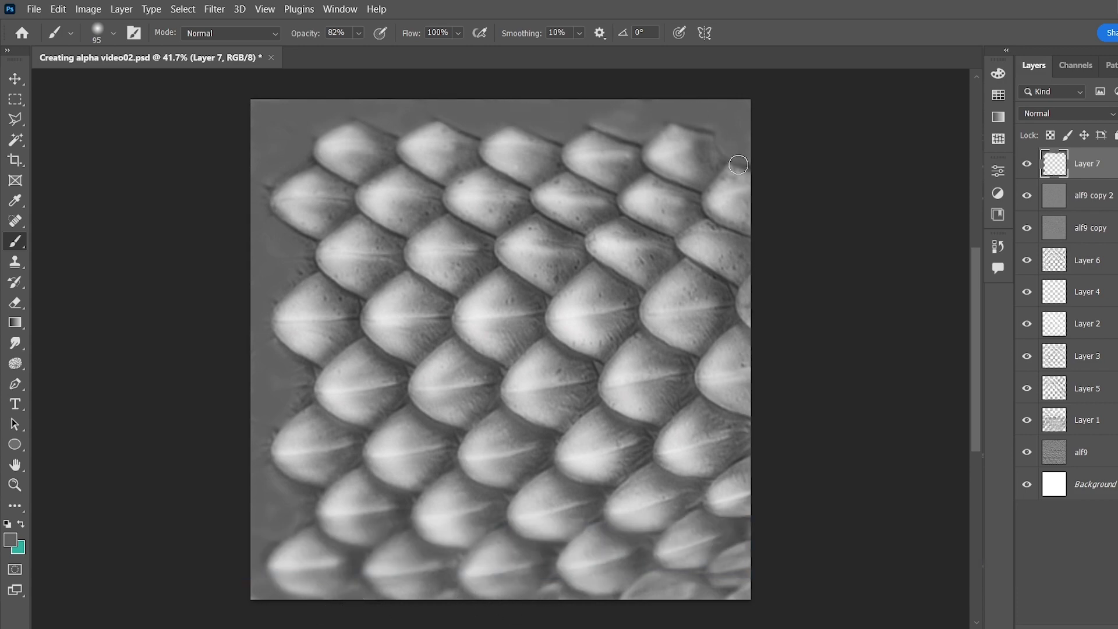
{"action": "left_click_drag", "start_coordinate": [735, 168], "coordinate": [737, 207]}
{"action": "left_click_drag", "start_coordinate": [751, 473], "coordinate": [743, 365]}
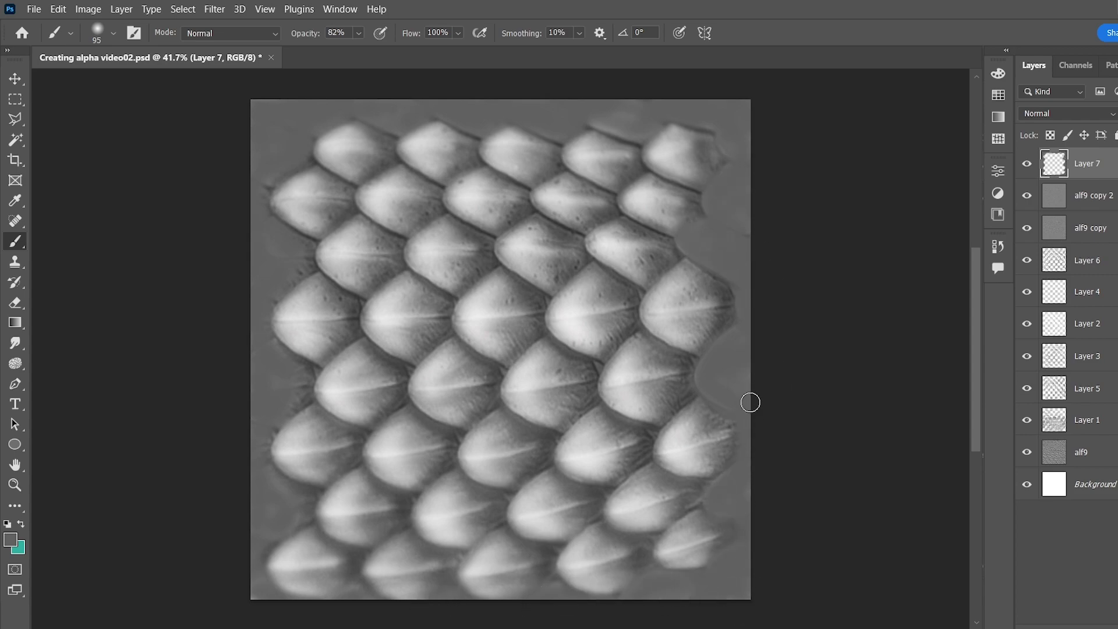
- Enlarge the brush to 259 pixels and cover the scales along the image's lower edge with gray
{"action": "mouse_move", "coordinate": [442, 582]}
{"action": "left_mouse_down"}
{"action": "mouse_move", "coordinate": [295, 489]}
{"action": "mouse_move", "coordinate": [495, 582]}
{"action": "left_mouse_up"}
{"action": "left_click", "coordinate": [113, 33]}
{"action": "left_click_drag", "start_coordinate": [40, 74], "coordinate": [64, 74]}
{"action": "mouse_move", "coordinate": [524, 586]}
{"action": "left_mouse_down"}
{"action": "mouse_move", "coordinate": [357, 584]}
{"action": "mouse_move", "coordinate": [587, 562]}
{"action": "mouse_move", "coordinate": [778, 595]}
{"action": "left_mouse_up"}
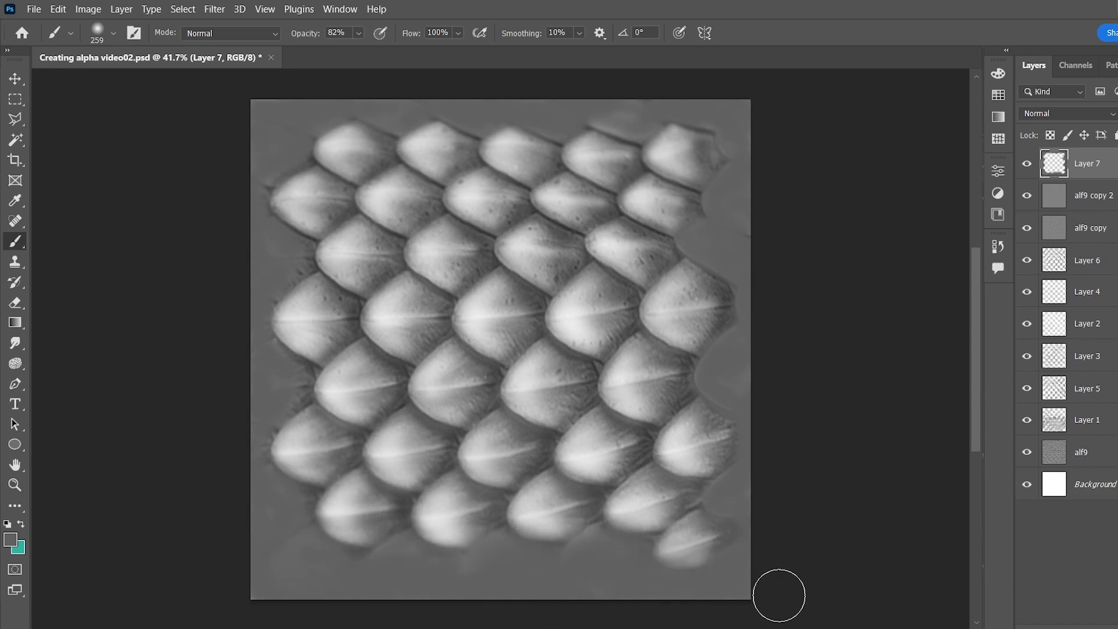
- Apply a Gaussian Blur to the gray border on Layer 7 so it fades softly into the scales
{"action": "left_click", "coordinate": [214, 9]}
{"action": "mouse_move", "coordinate": [393, 190]}
{"action": "left_click", "coordinate": [473, 256]}
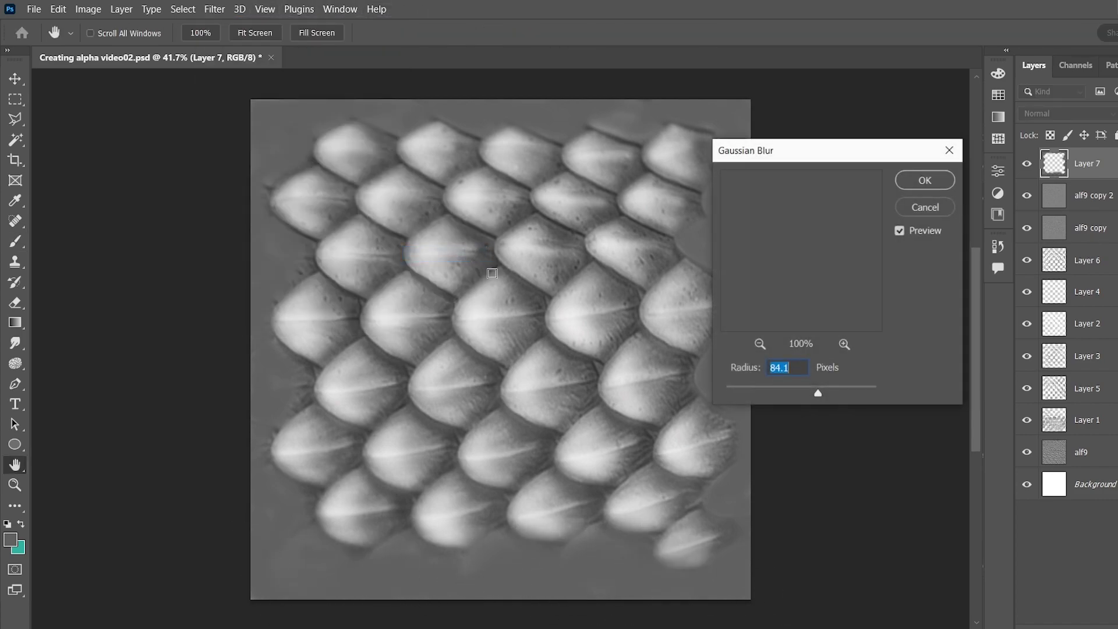
{"action": "mouse_move", "coordinate": [819, 393]}
{"action": "left_mouse_down"}
{"action": "mouse_move", "coordinate": [833, 394]}
{"action": "mouse_move", "coordinate": [824, 395]}
{"action": "left_mouse_up"}
{"action": "left_click", "coordinate": [928, 180]}
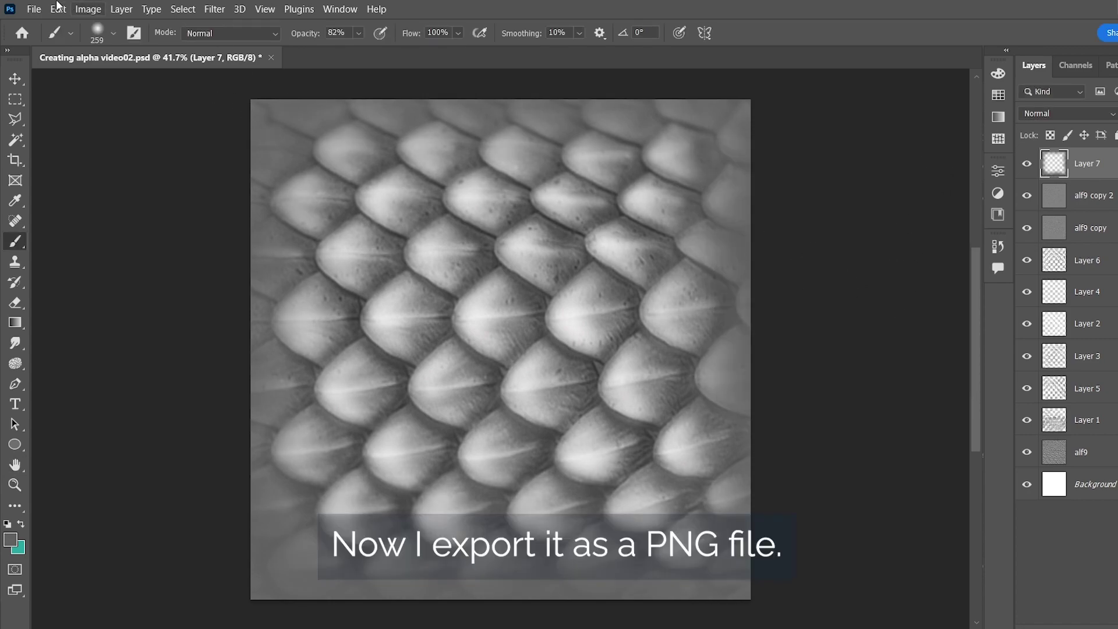
- Export the finished scale alpha as a PNG file
{"action": "left_click", "coordinate": [33, 8]}
{"action": "mouse_move", "coordinate": [148, 270]}
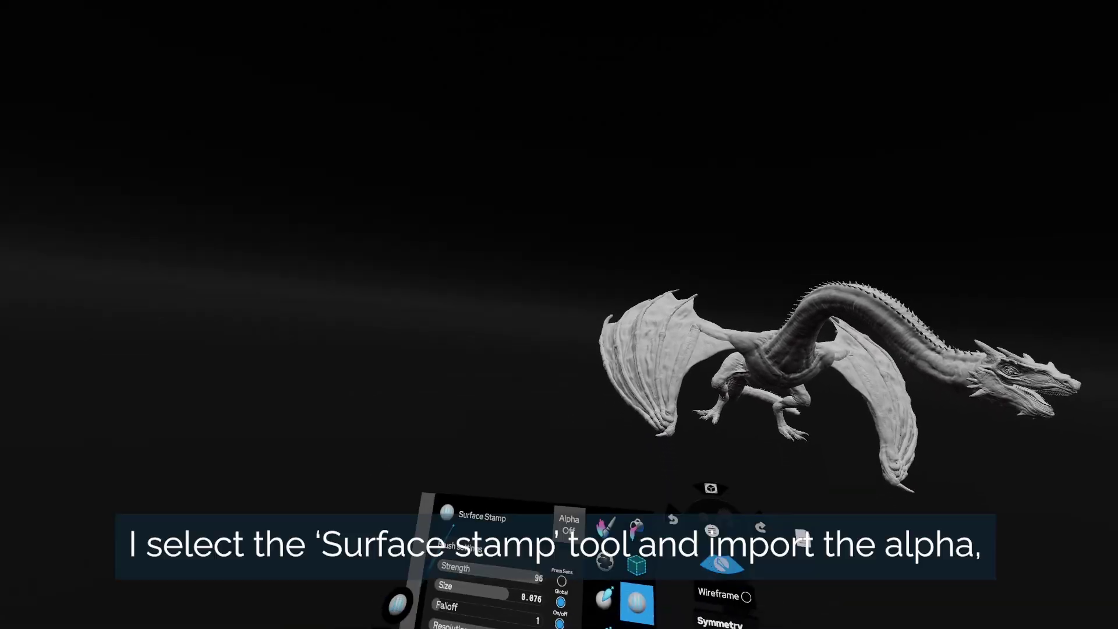
- In the VR sculpting app, import "Creating alpha video03.png" from the Good folder as the Surface Stamp's alpha pattern
{"action": "left_click", "coordinate": [524, 472]}
{"action": "left_click", "coordinate": [556, 371]}
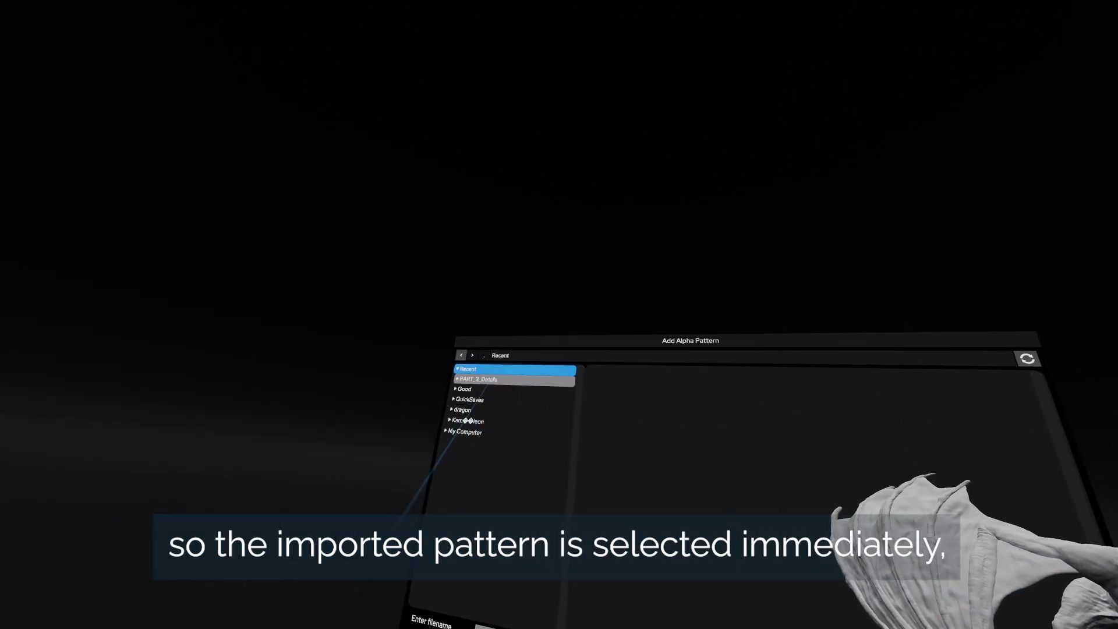
{"action": "left_click", "coordinate": [483, 389]}
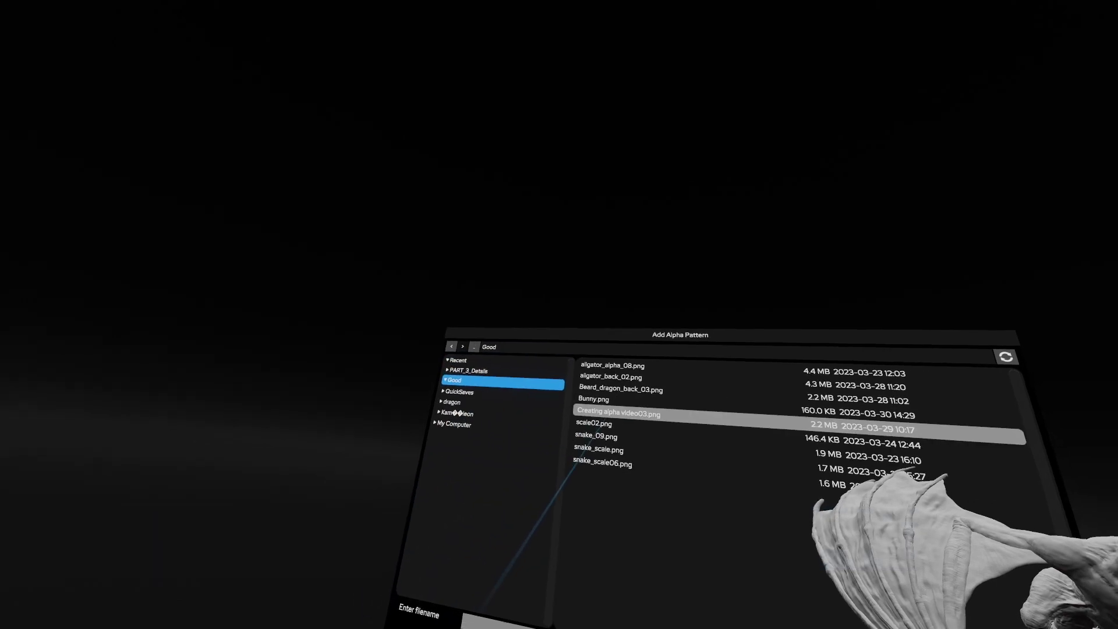
{"action": "left_click", "coordinate": [630, 421]}
{"action": "left_click", "coordinate": [539, 539]}
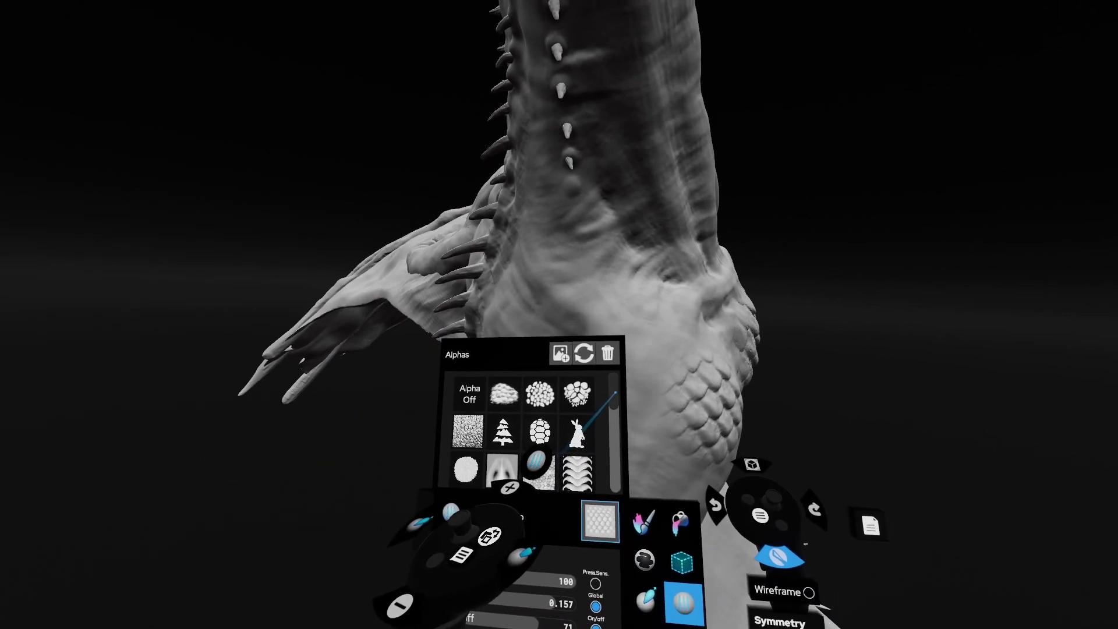
- Browse the alpha library and open the alpha selection for stamping the sphere with Surface Stamp
{"action": "left_click_drag", "start_coordinate": [613, 417], "coordinate": [617, 444]}
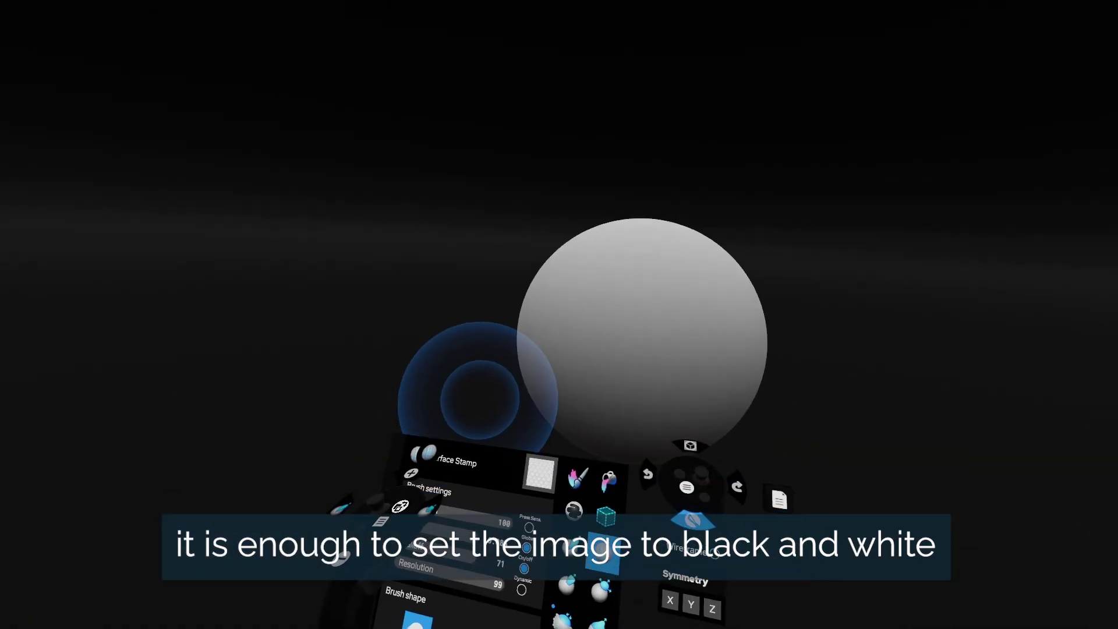
{"action": "left_click", "coordinate": [539, 469]}
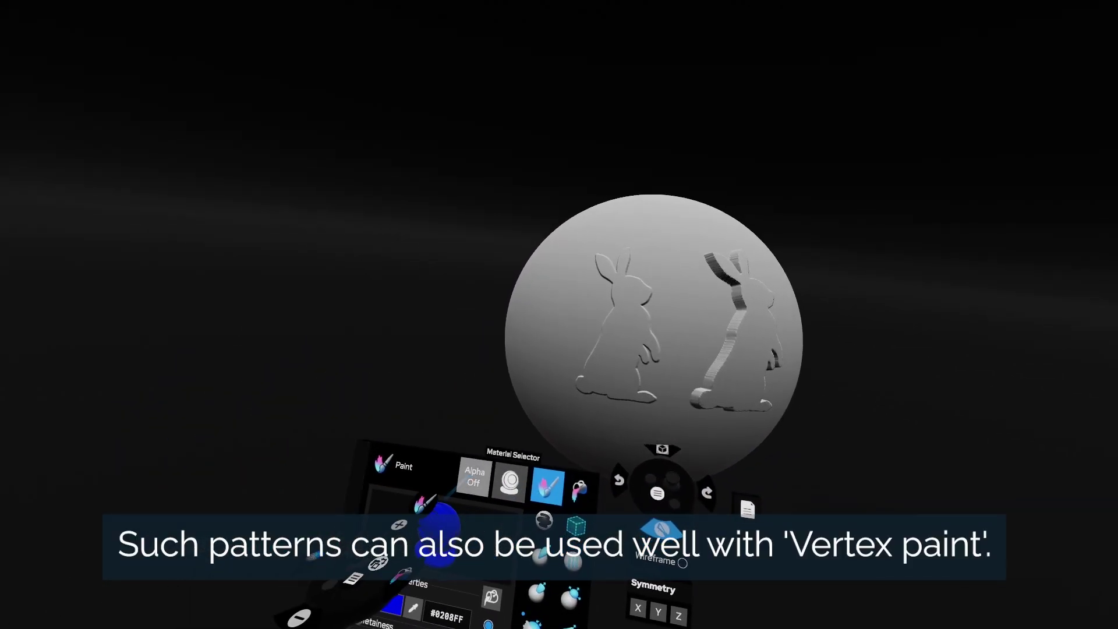
- Assign the rabbit alpha to the Paint tool for vertex painting on the sphere
{"action": "left_click", "coordinate": [469, 476]}
{"action": "left_click", "coordinate": [519, 425]}
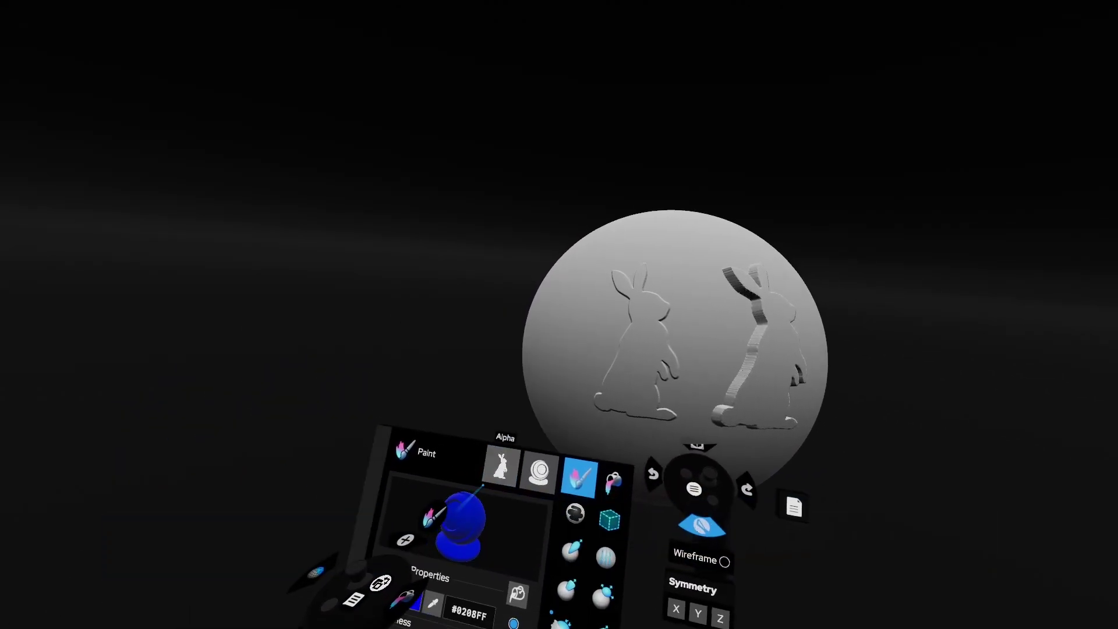